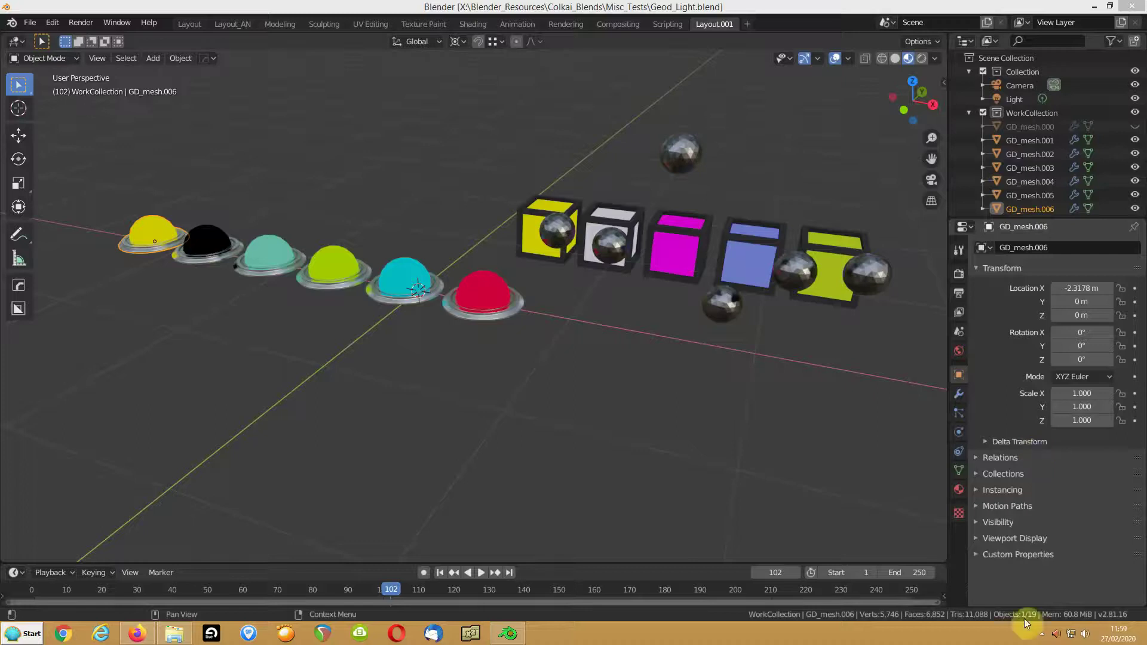
Deselect the yellow dome, then orbit and pan so the domes and cubes are centred.
left_click(1042, 634)
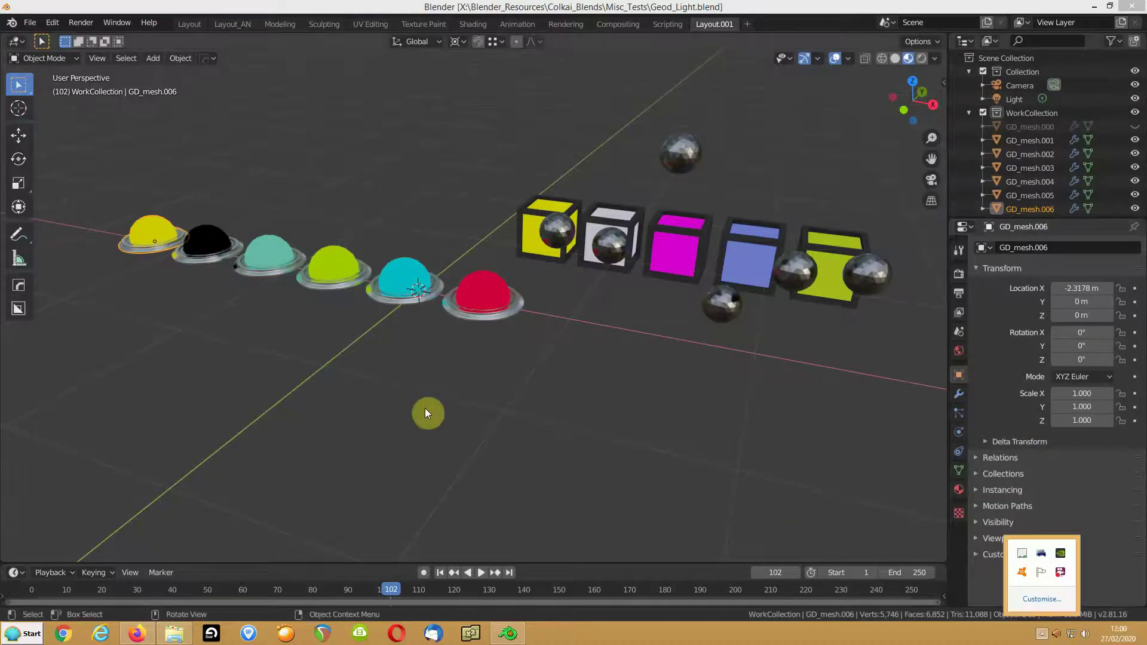
left_click(449, 420)
middle_click_drag(449, 419, 625, 402)
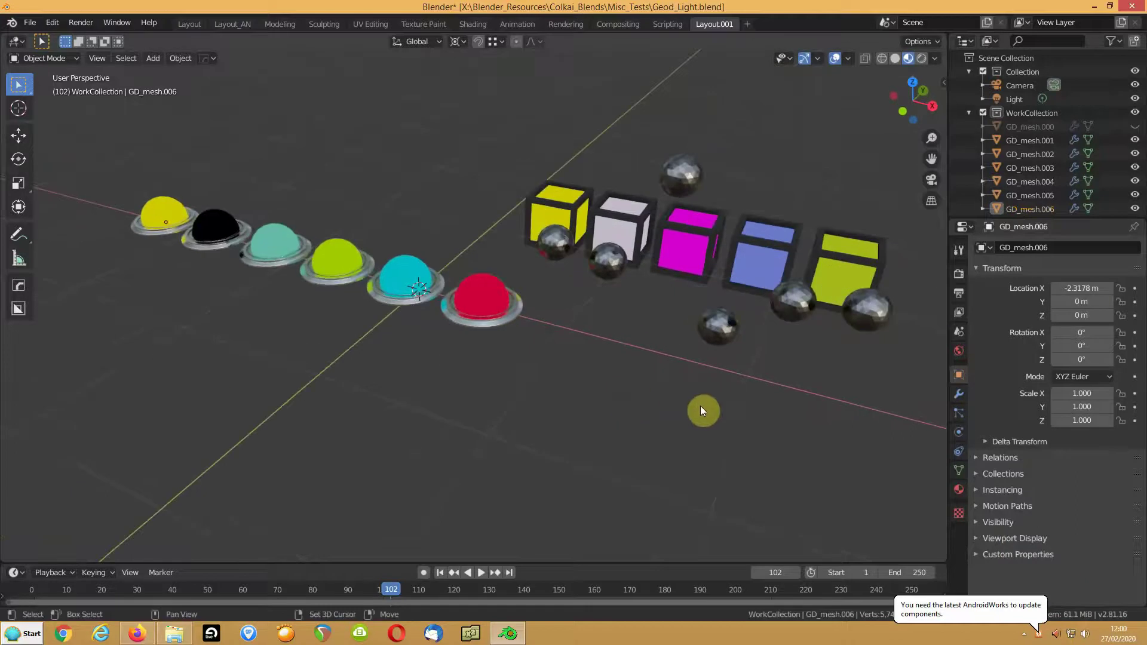
middle_click_drag(697, 409, 655, 389, "shift")
Reframe the 3D scene slightly and rewind the colour animation to frame 1.
left_click(989, 638)
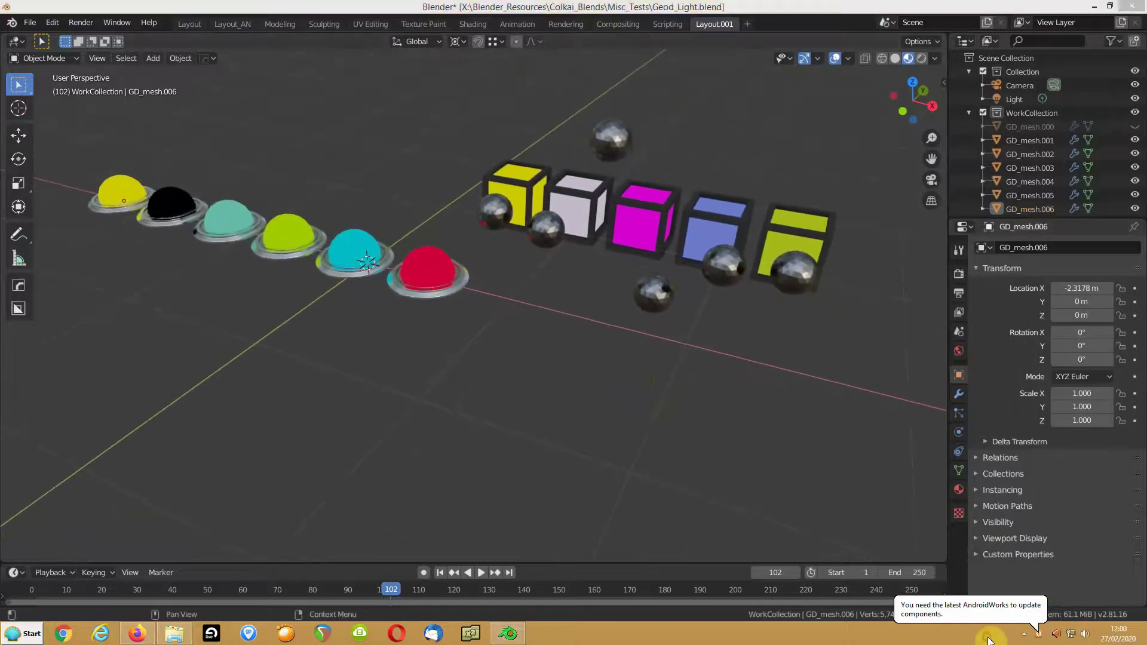
left_click(704, 464)
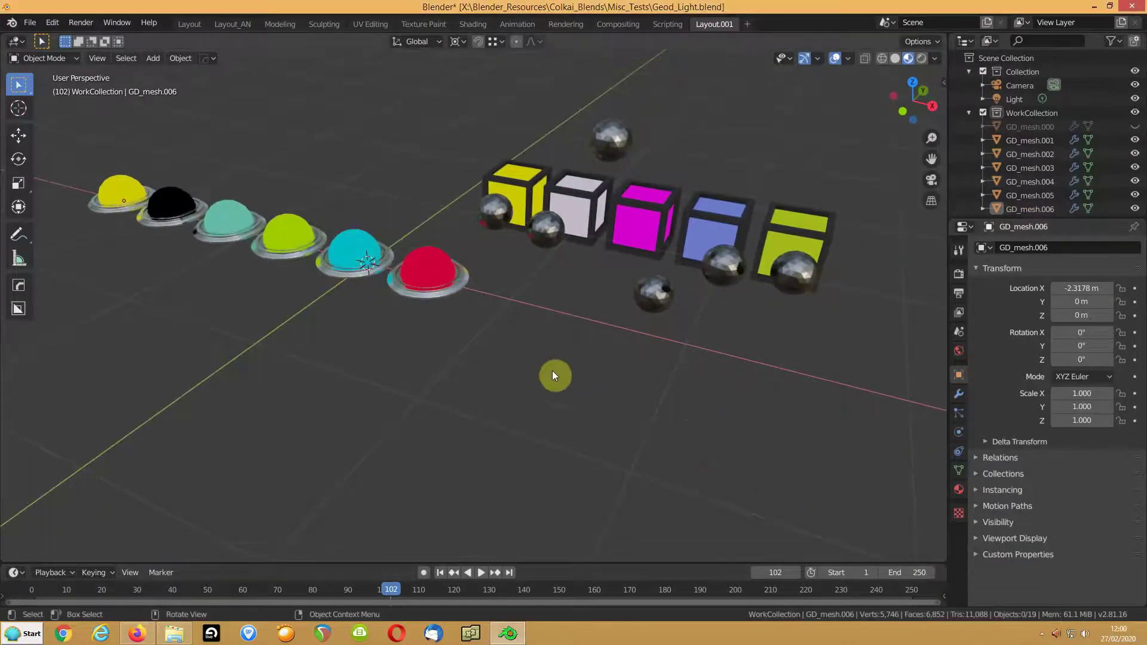
middle_click_drag(552, 375, 561, 377, "shift")
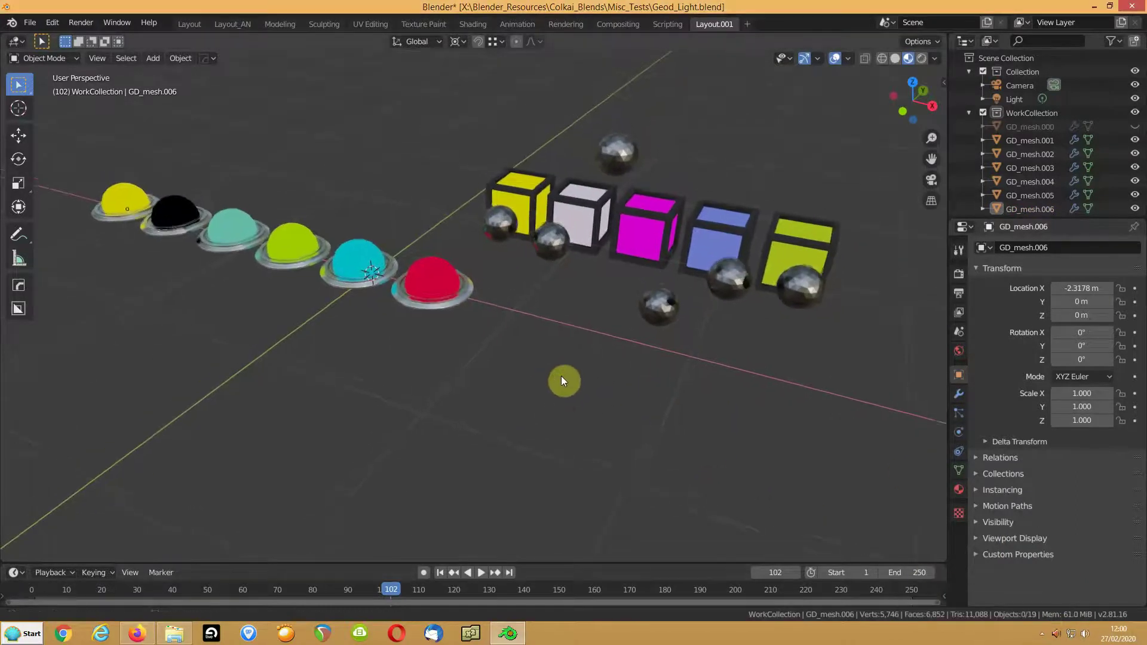
left_click(439, 572)
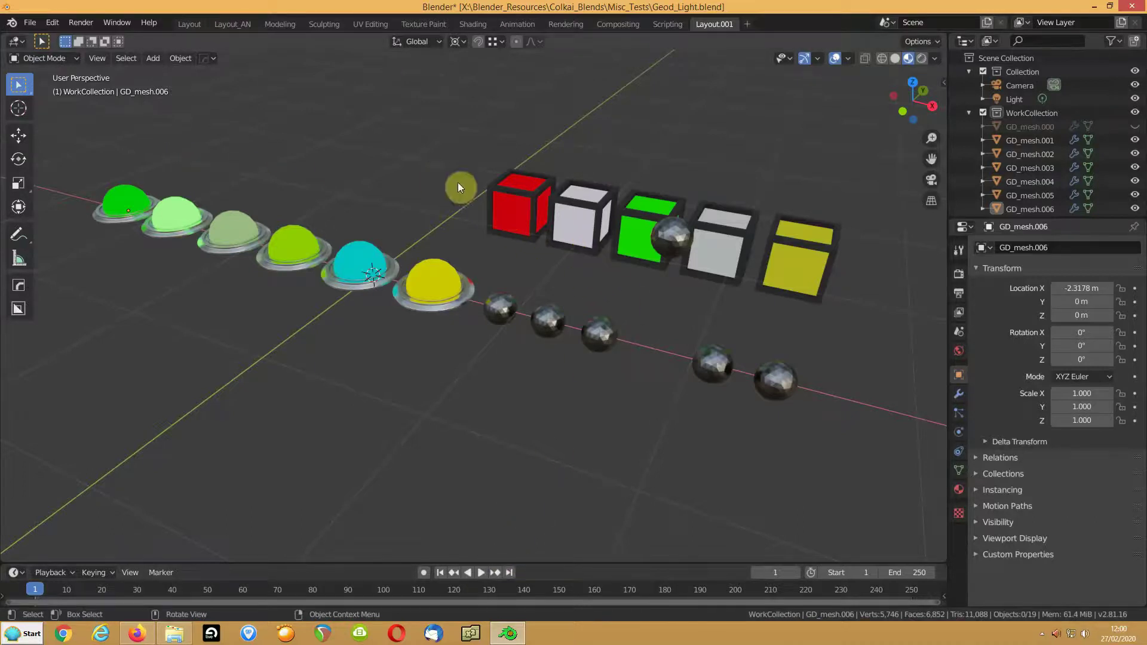
Play the animation, pause at frame 14, and show the BlinkingColorSwitch node tree in Layout.
left_click(478, 572)
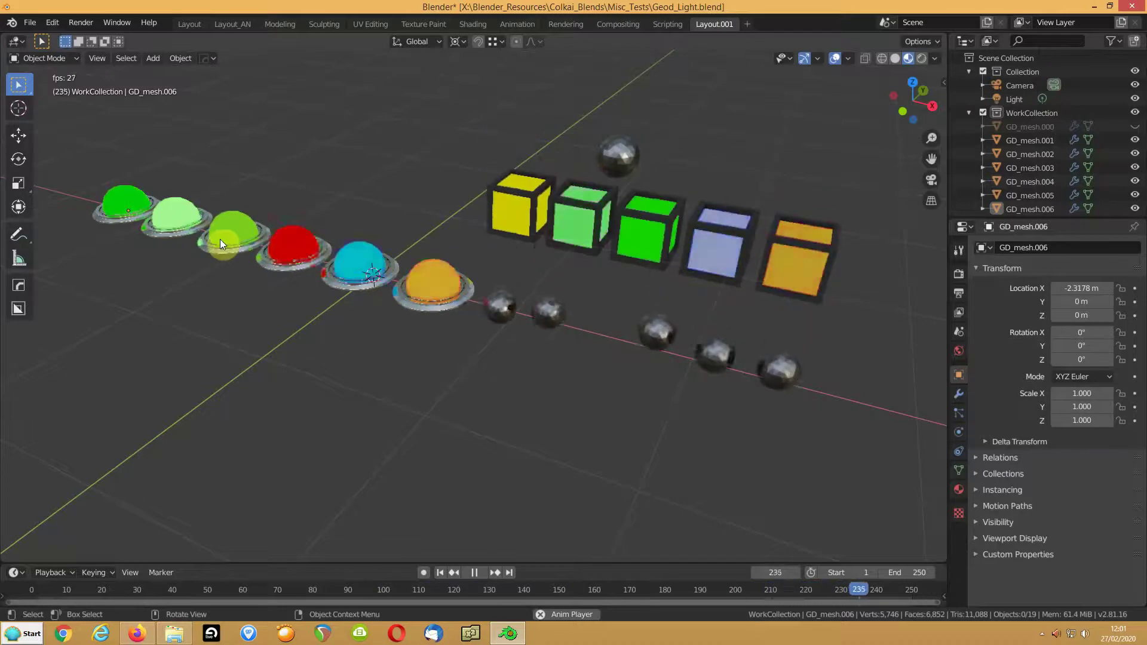
left_click(475, 572)
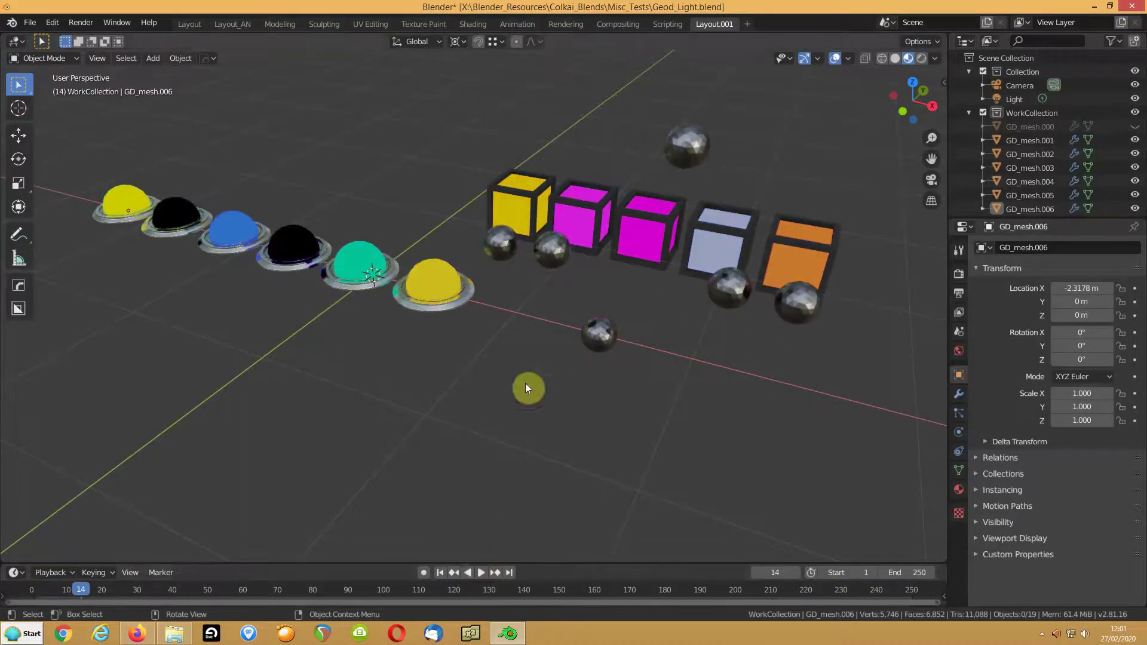
left_click(189, 24)
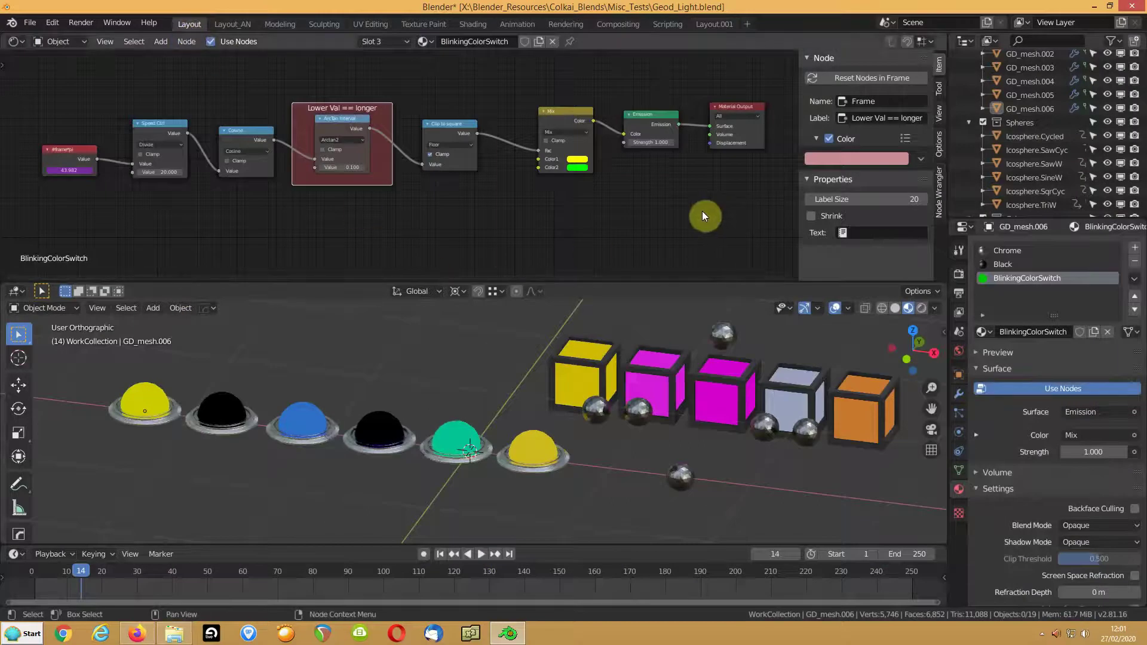
Select the dome GD_mesh.006 and frame its #frame*pi and Speed Ctrl nodes.
middle_click_drag(702, 213, 651, 216)
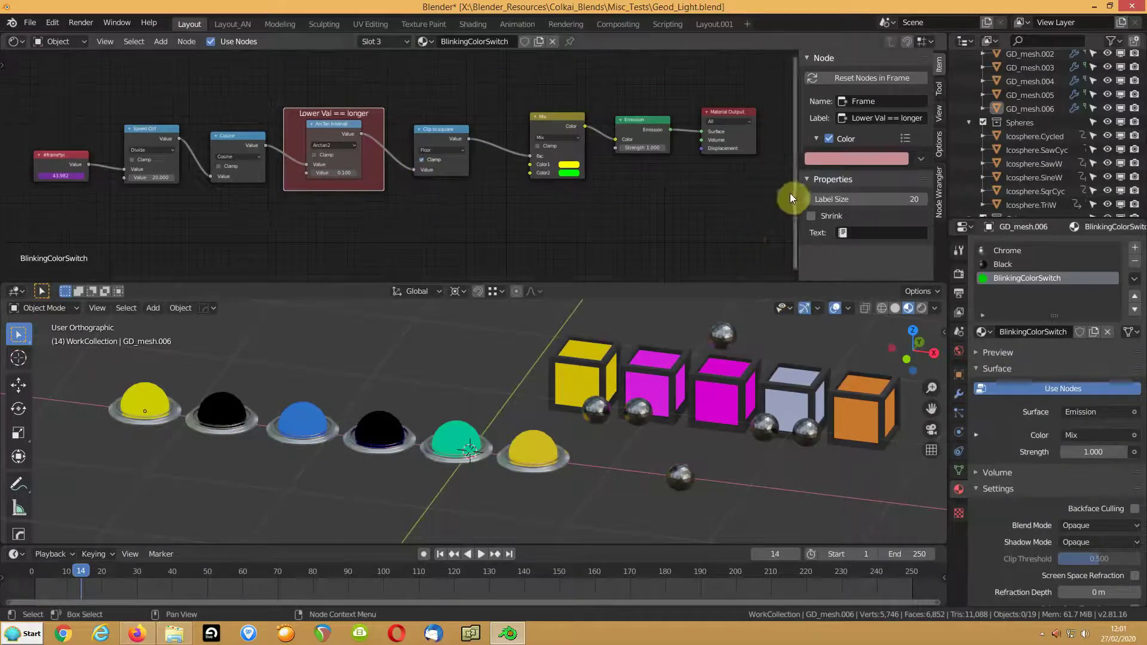
left_click(996, 109)
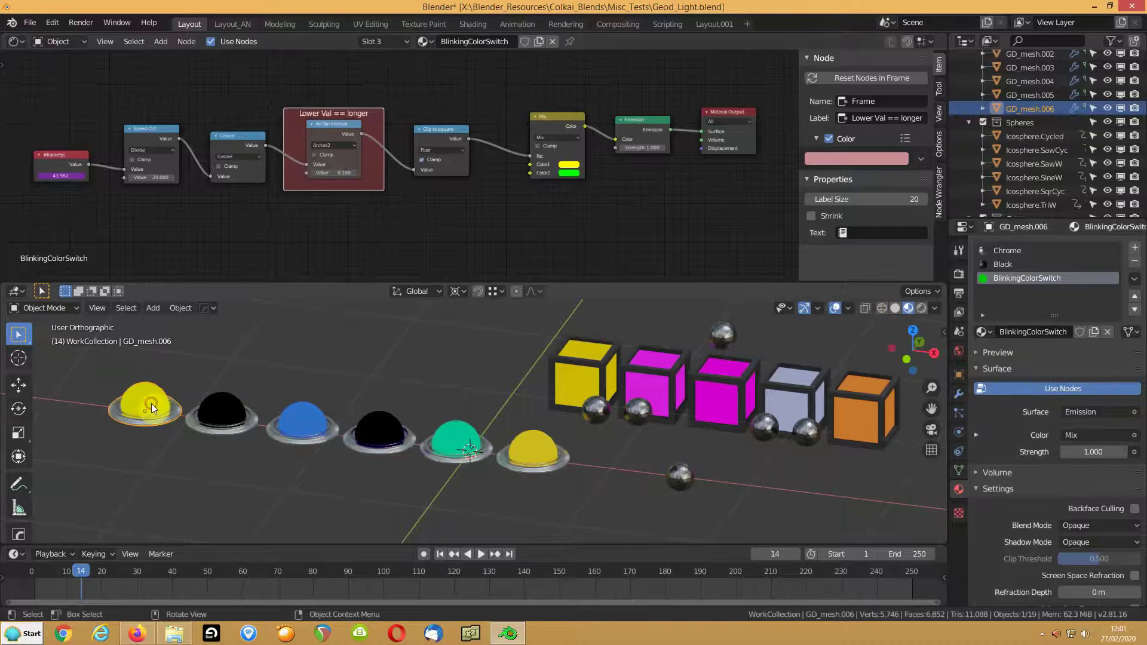
middle_click_drag(159, 221, 251, 223)
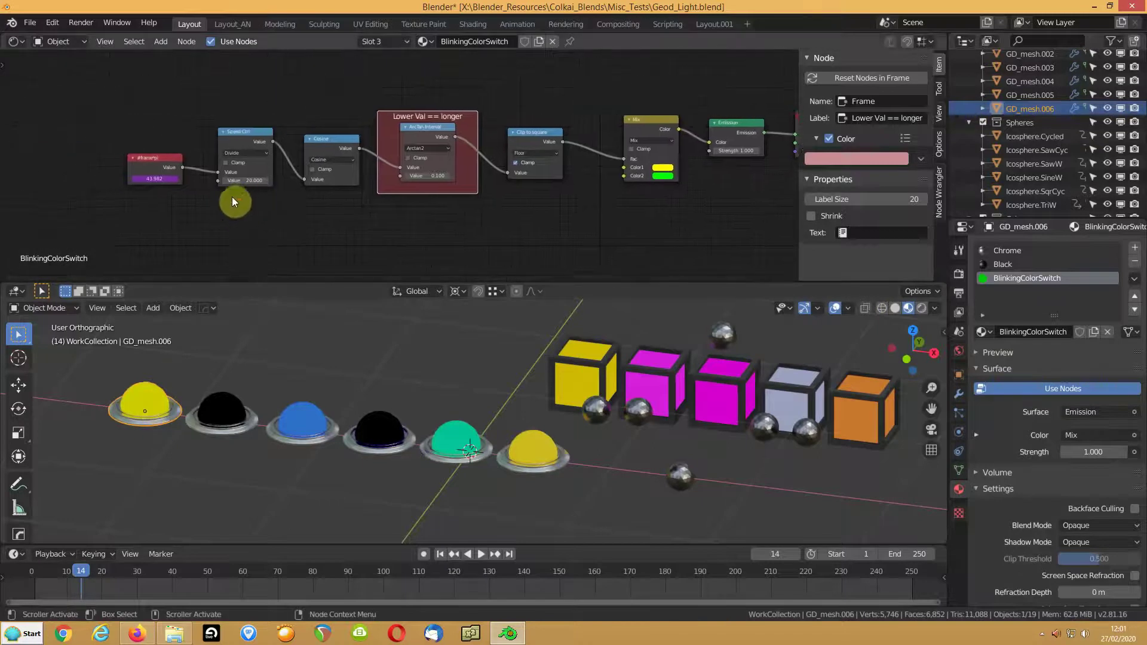
scroll(233, 199, "up", 4)
middle_click_drag(110, 202, 277, 193)
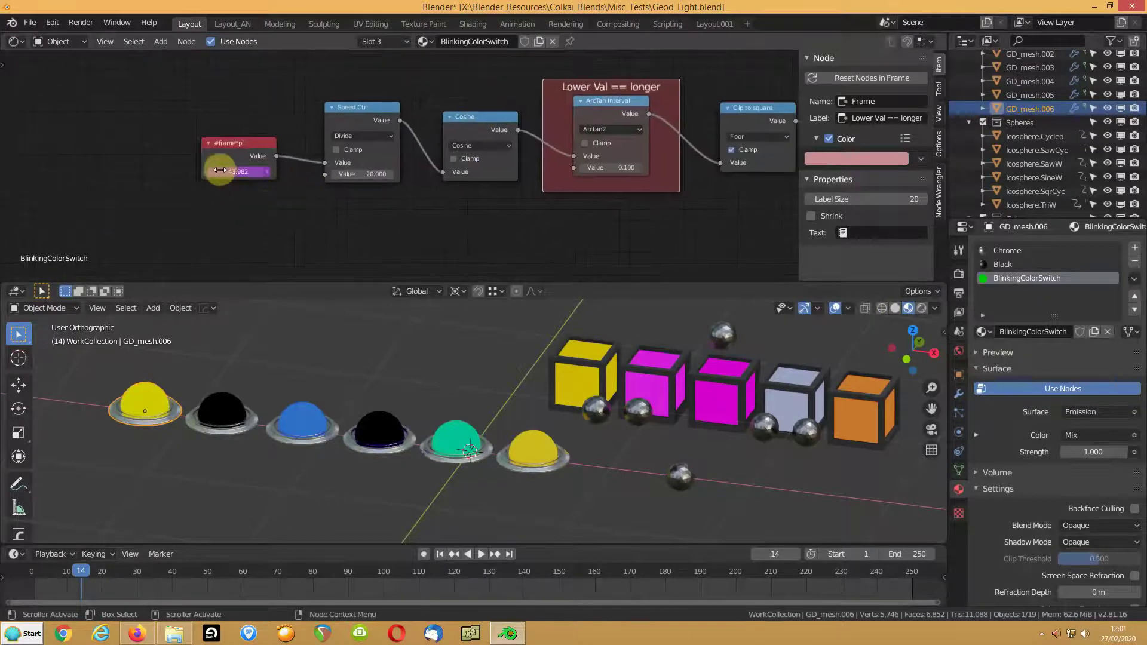
scroll(224, 160, "up", 2)
middle_click_drag(81, 149, 234, 159)
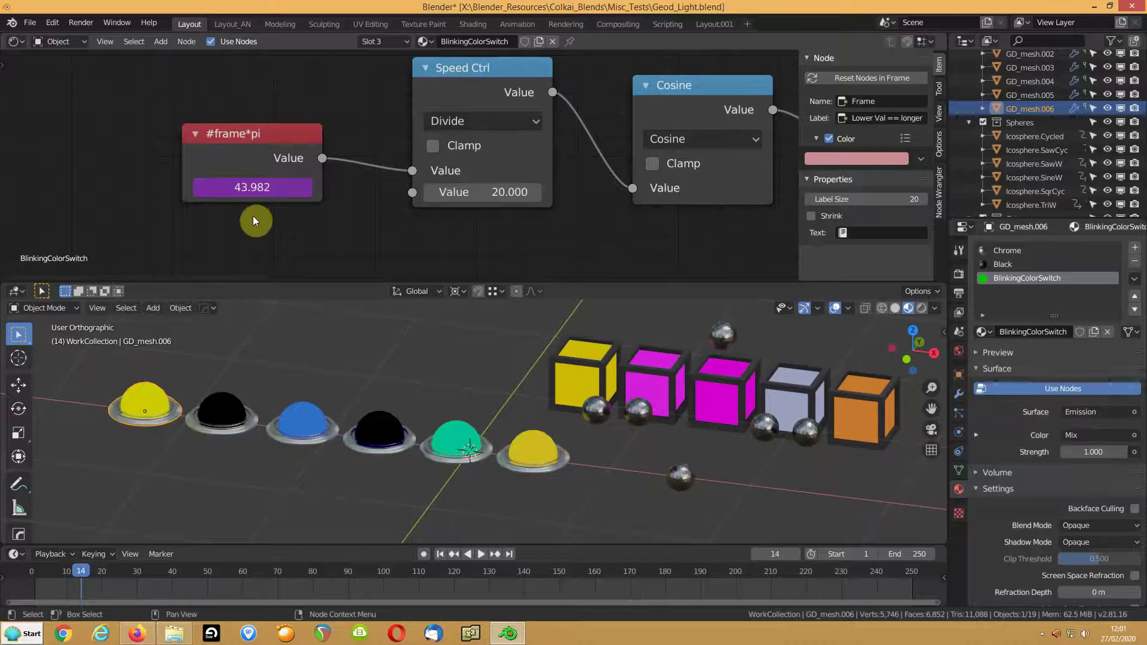
scroll(253, 218, "down", 2)
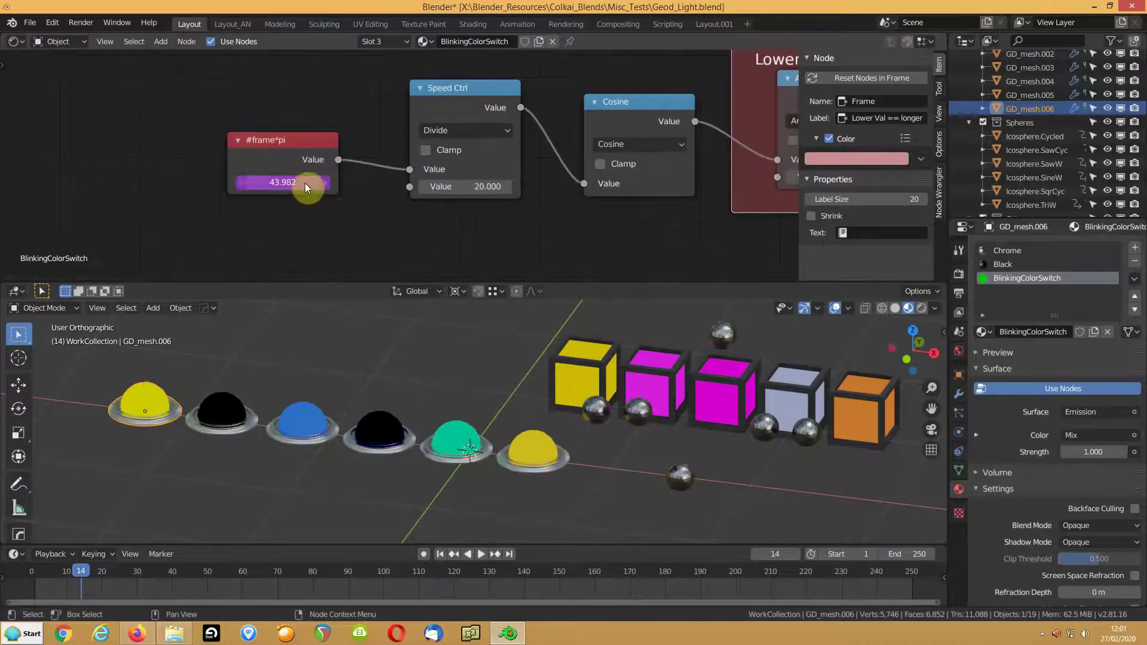
middle_click_drag(353, 236, 205, 235)
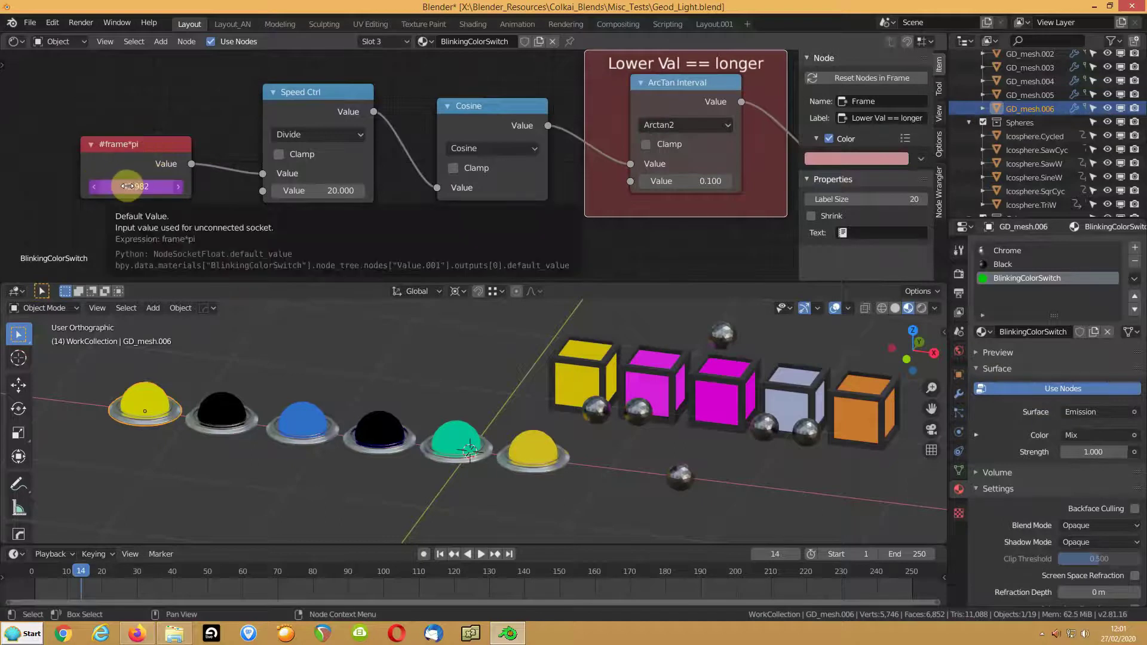
Move the #frame*pi node slightly left and down into place.
left_click_drag(138, 149, 113, 153)
middle_click_drag(114, 153, 141, 147)
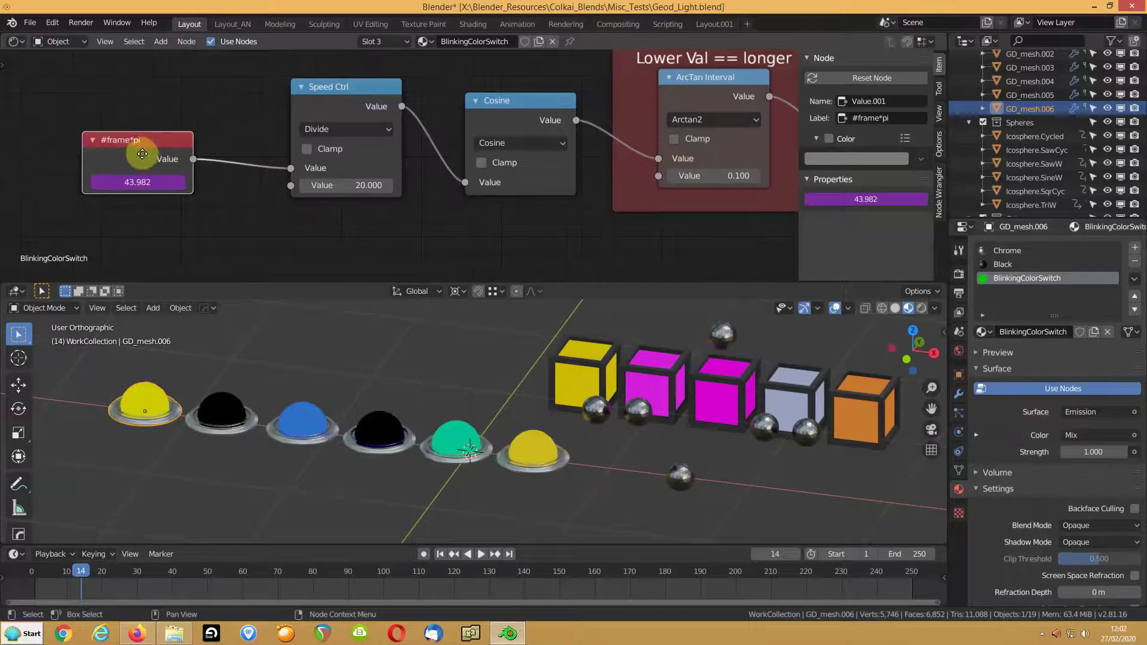
left_click_drag(149, 142, 147, 149)
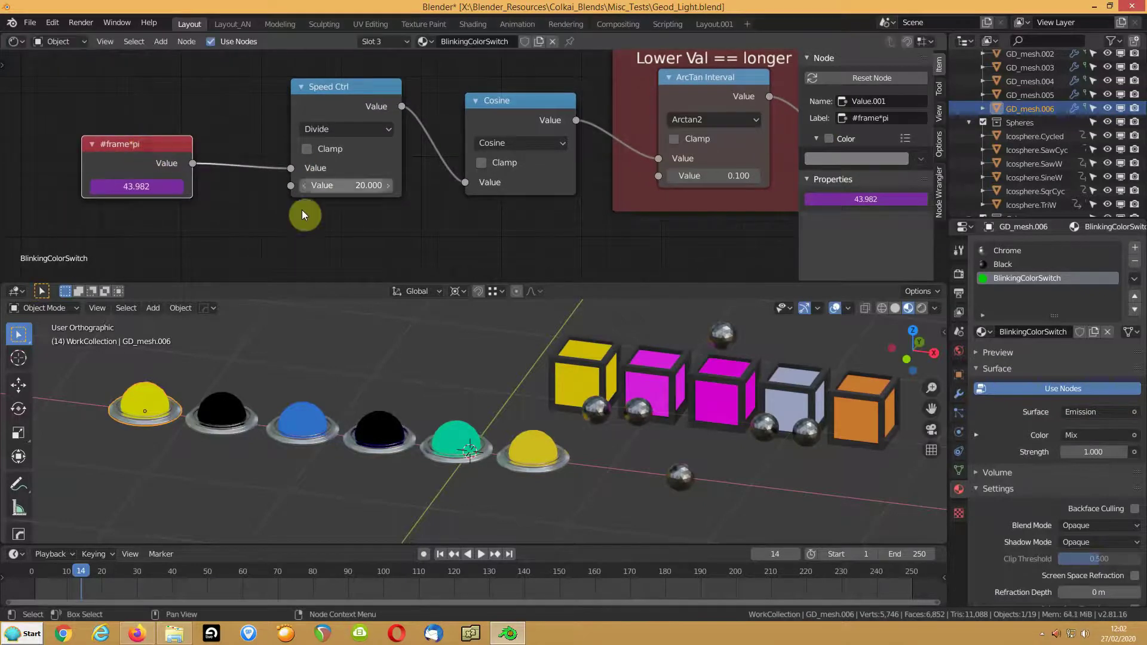
middle_click_drag(303, 213, 255, 223)
Play the animation and lower Speed Ctrl's Divide value from 20.000 to 18.500.
left_click(314, 102)
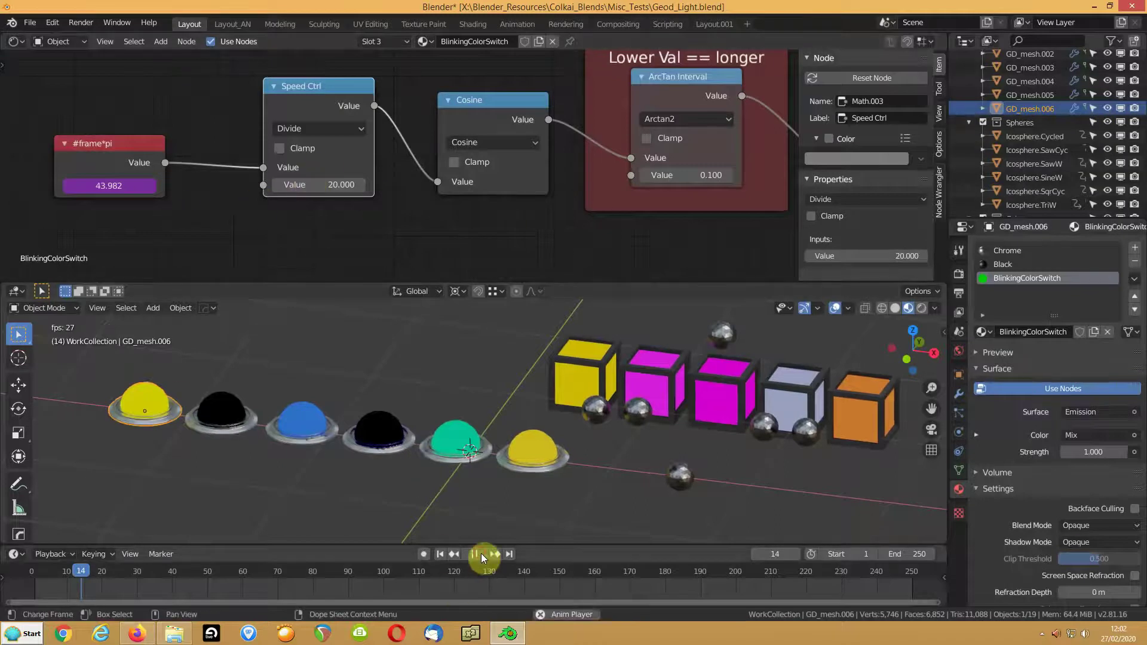
left_click(481, 553)
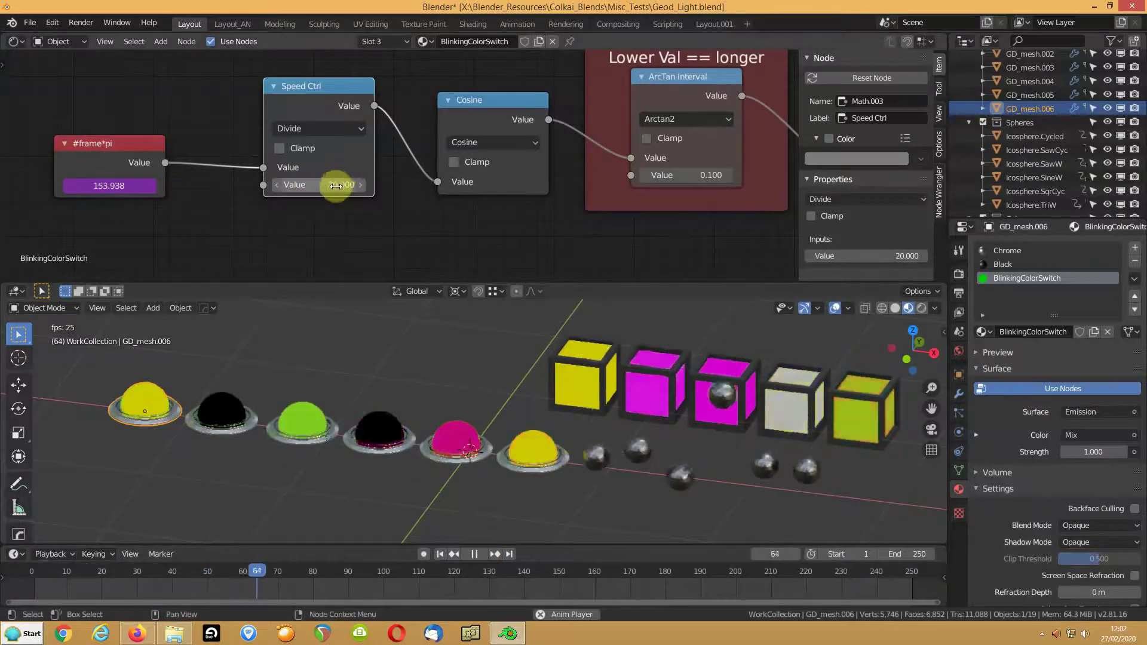
mouse_move(337, 184)
left_mouse_down()
mouse_move(245, 183)
mouse_move(367, 184)
mouse_move(322, 184)
left_mouse_up()
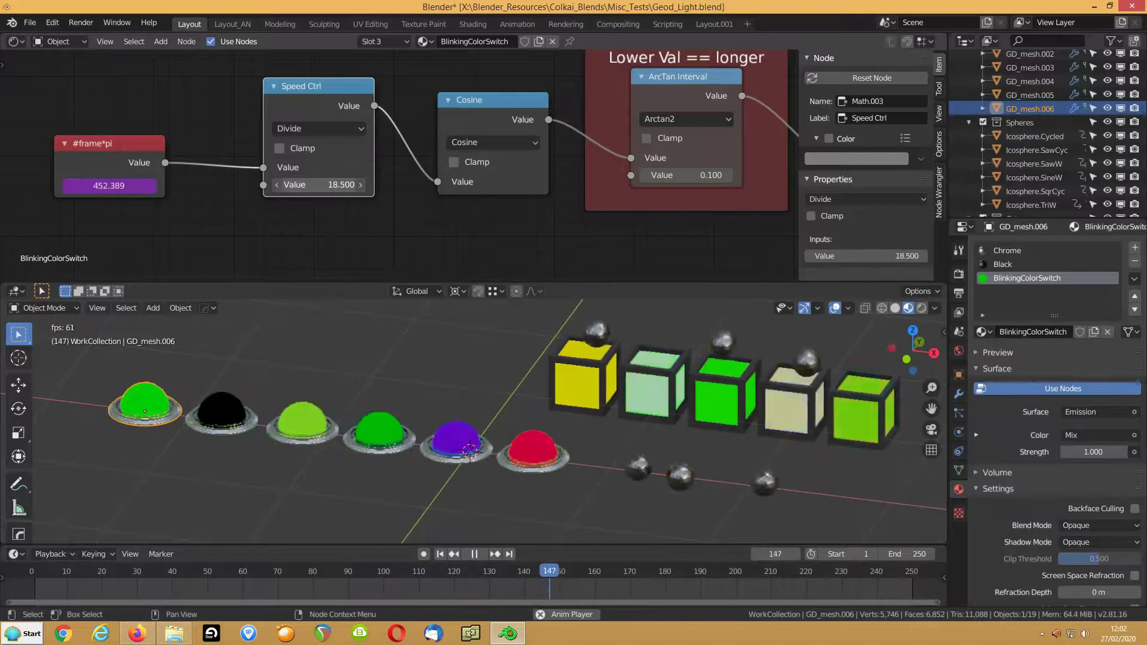
Pause playback at frame 204 and zoom out to show the chain from Cosine to Mix.
left_click(474, 554)
middle_click_drag(485, 181, 402, 183)
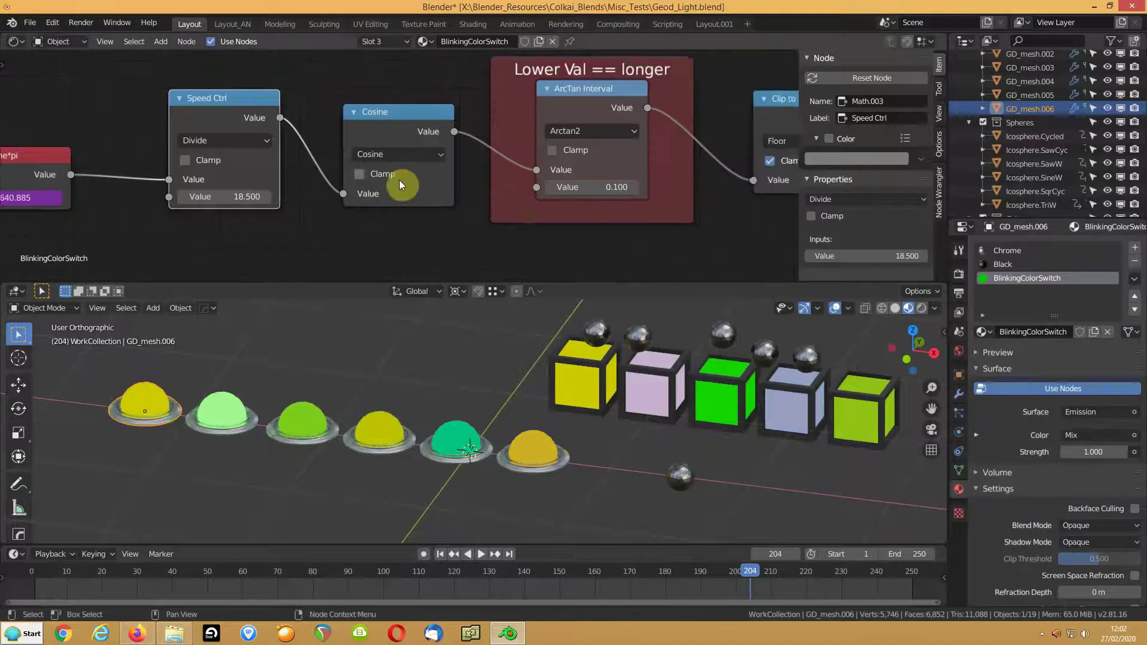
scroll(403, 183, "down", 2)
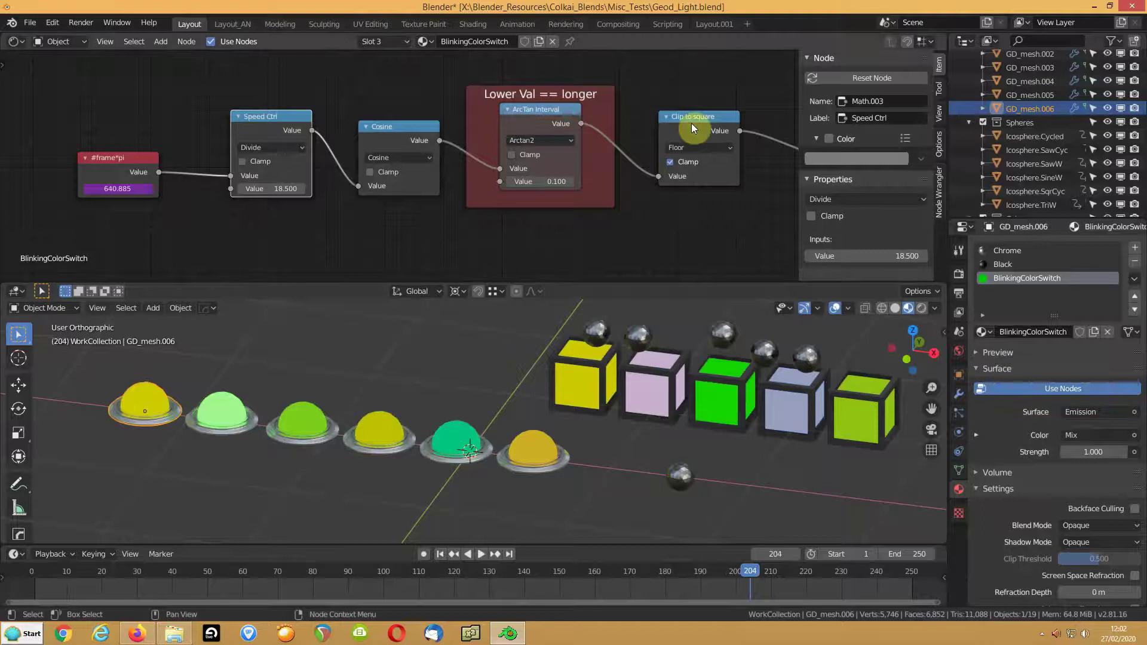
middle_click_drag(602, 229, 463, 226)
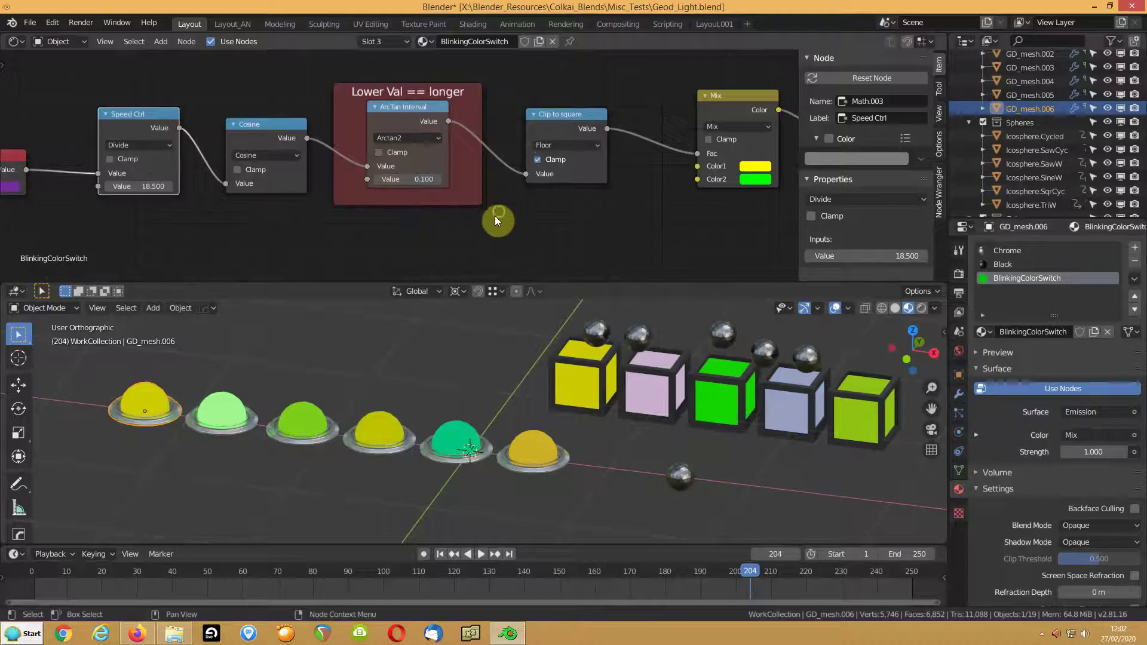
middle_click_drag(512, 209, 452, 213)
scroll(464, 212, "down", 2)
middle_click_drag(383, 232, 422, 229)
Select the Cosine, ArcTan and Clip to square nodes, then frame the Material Output end.
left_click_drag(586, 109, 200, 235)
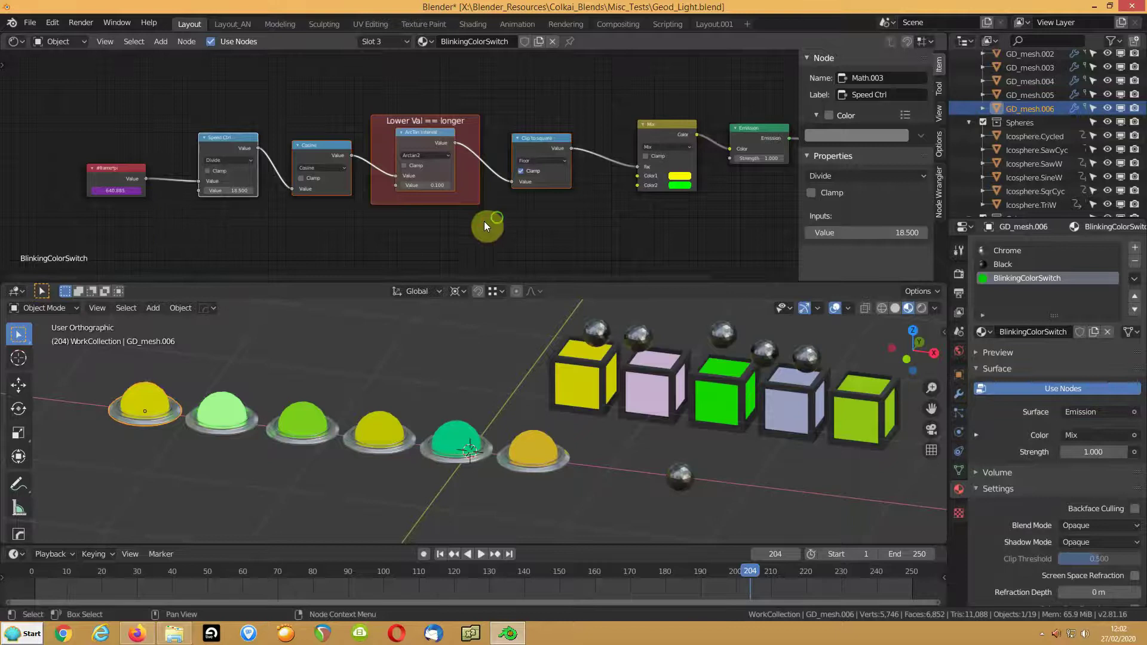
middle_click_drag(494, 214, 324, 216)
scroll(358, 219, "up", 3)
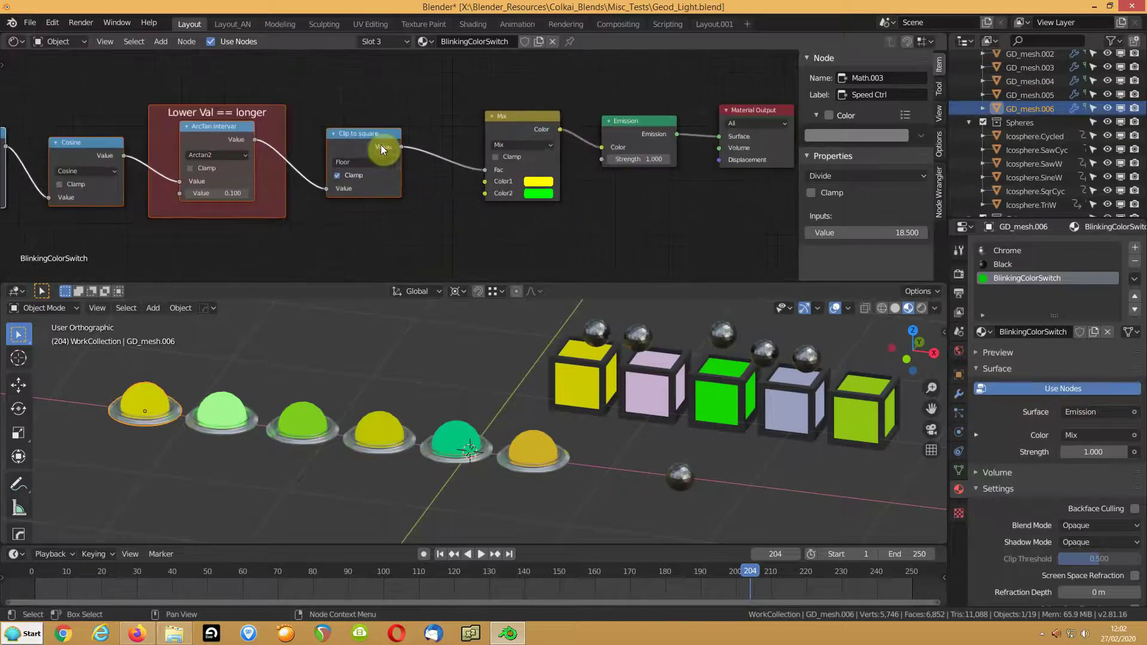
left_click(431, 109)
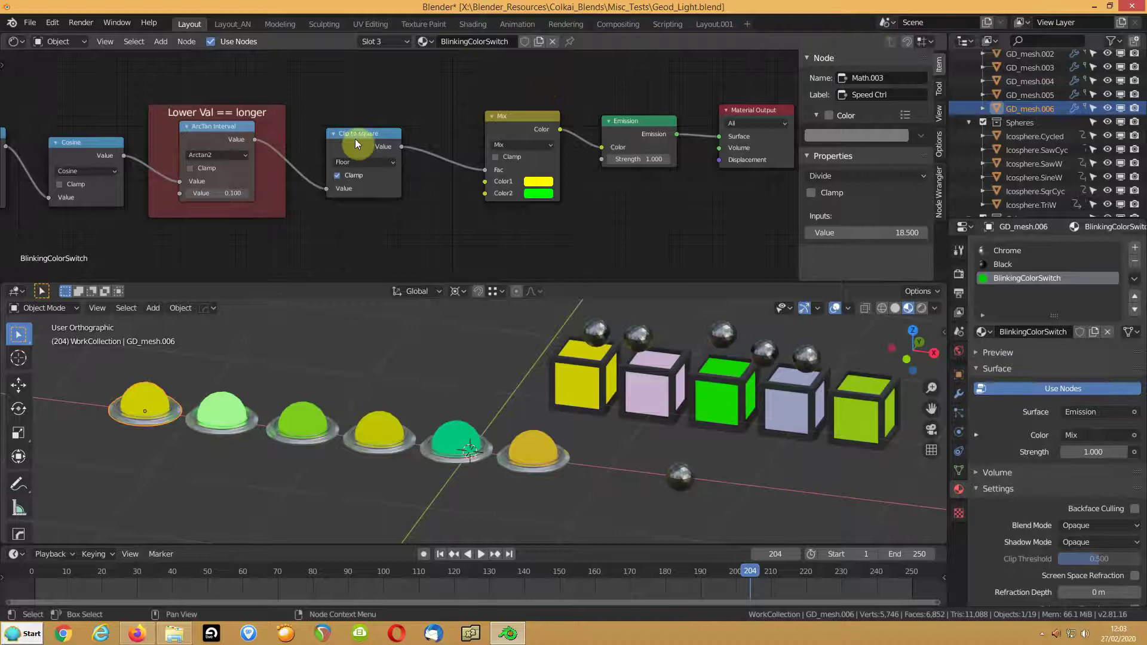
middle_click_drag(584, 191, 526, 197)
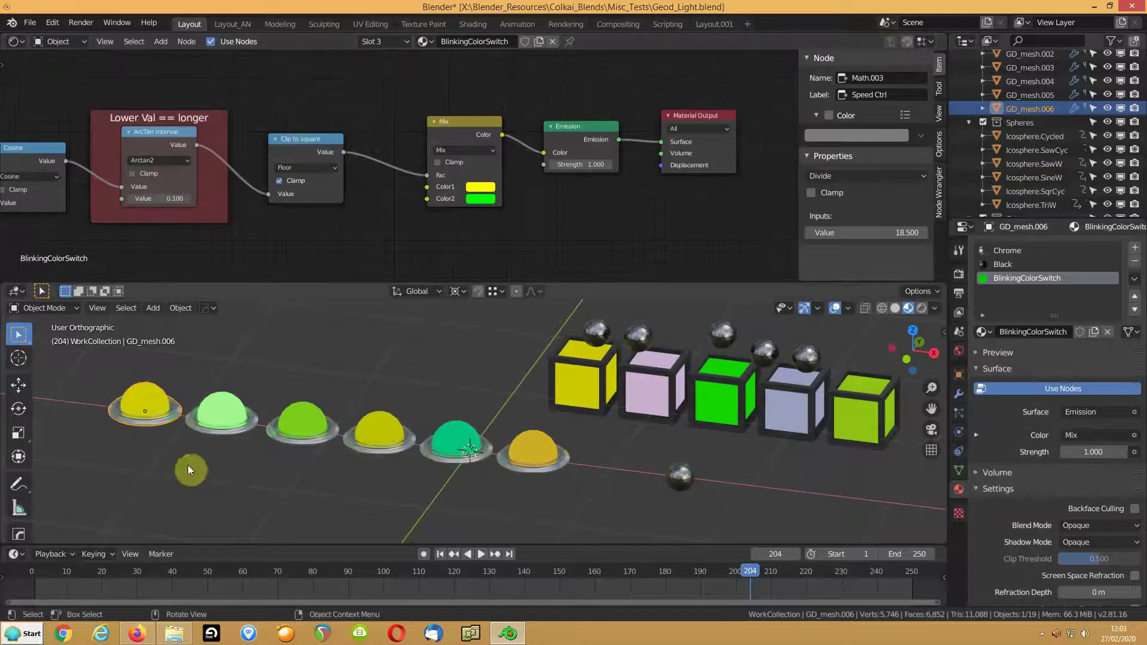
Inspect GD_mesh.005's BlinkingMaterial nodes from frame inputs to Material Output, then select the third dome.
left_click(228, 416)
middle_click_drag(288, 209, 545, 168)
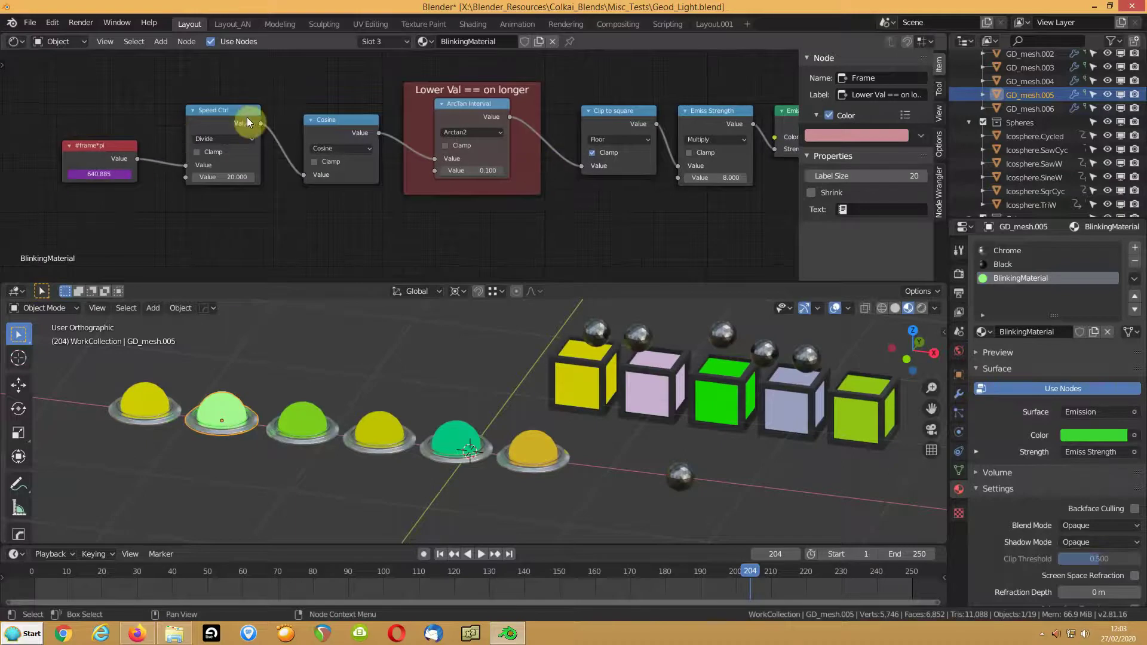
middle_click_drag(531, 207, 233, 191)
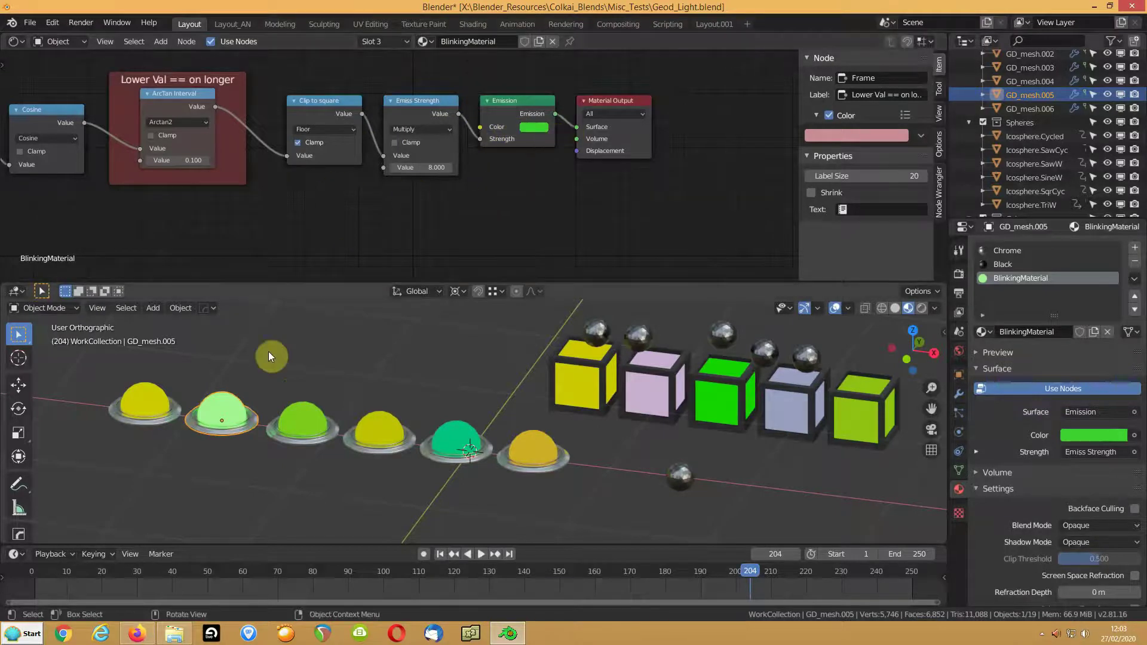
left_click(296, 429)
Select the Value, Divide and Sine nodes, then zoom in on the Emit_04 ColorRamp node.
middle_click_drag(325, 206, 585, 206)
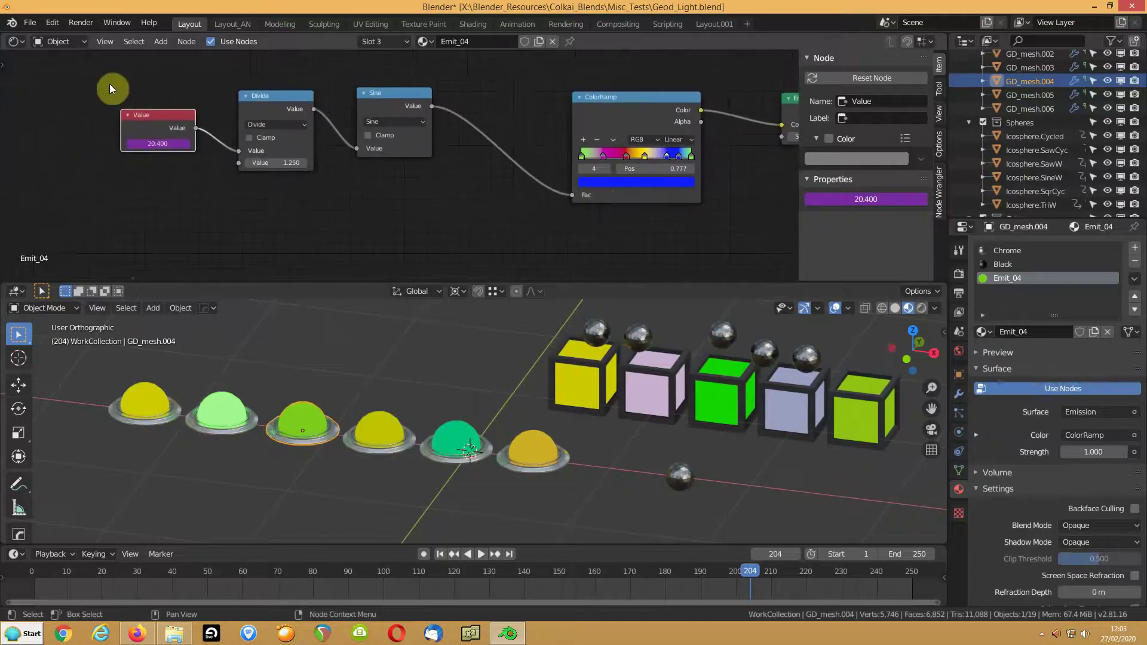
left_click_drag(92, 86, 451, 209)
middle_click_drag(493, 214, 442, 226)
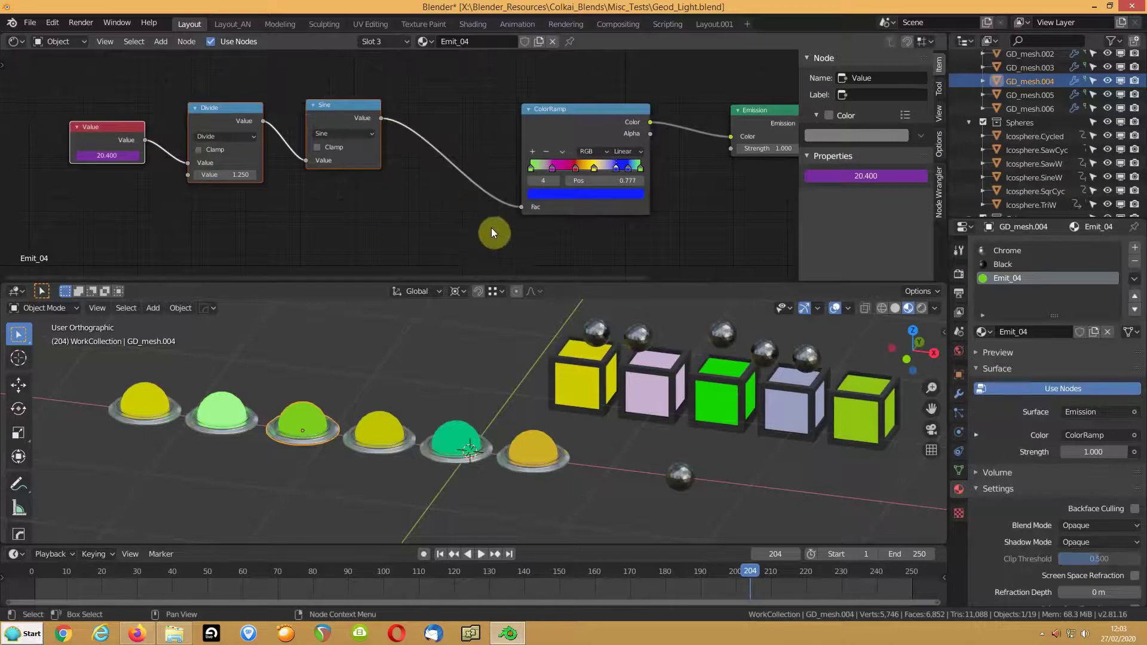
middle_click_drag(575, 223, 443, 223)
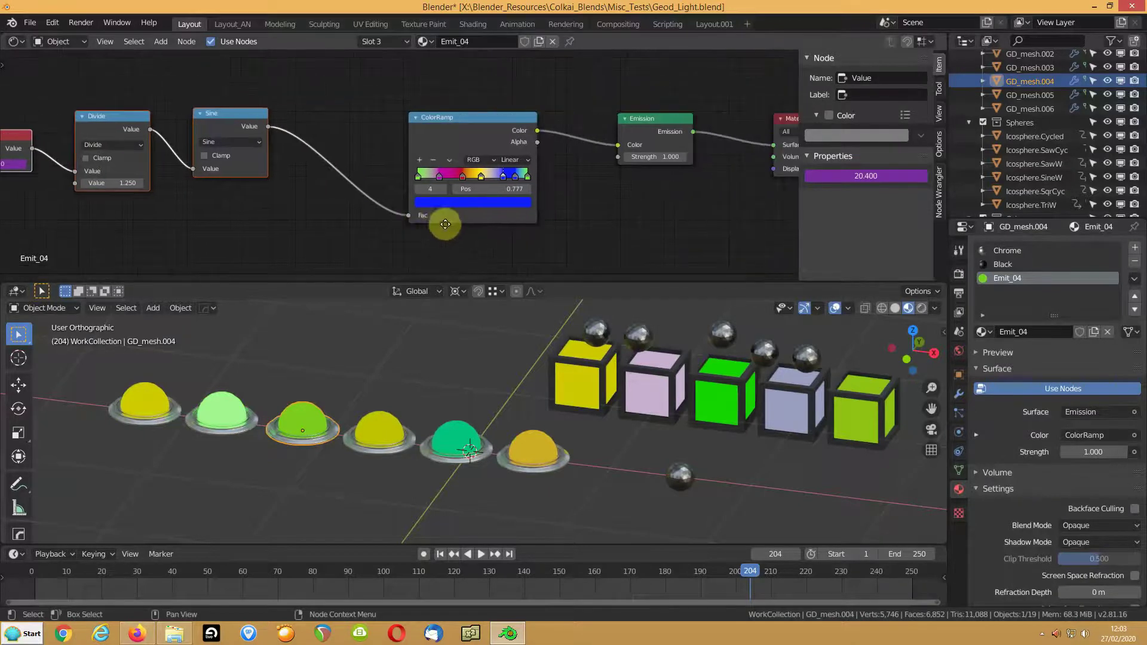
scroll(505, 197, "up", 2)
left_click(505, 118)
middle_click_drag(606, 201, 500, 180)
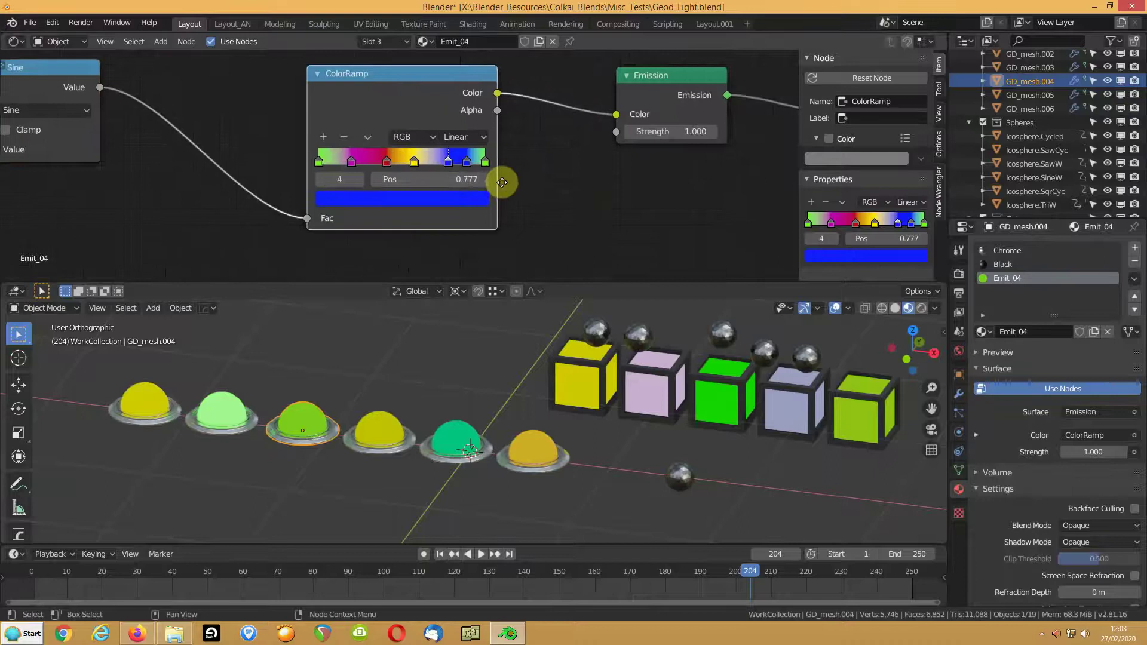
Replay the animation from frame 1 and open the colour of the last green ramp stop.
left_click(442, 554)
left_click(480, 553)
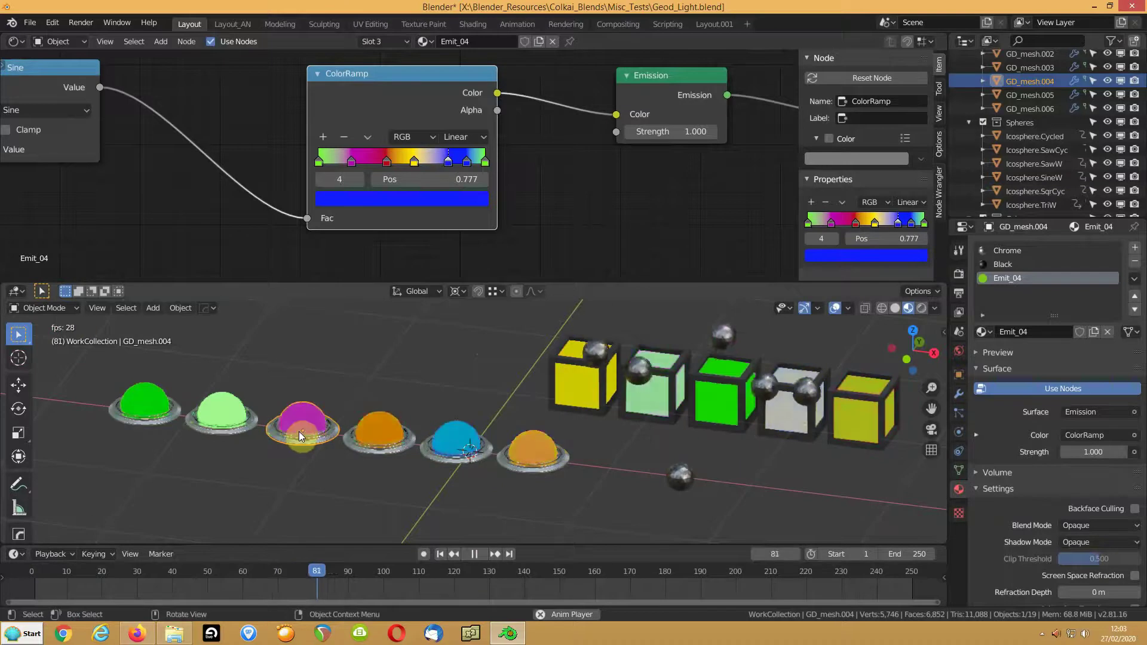
left_click(486, 162)
left_click(445, 197)
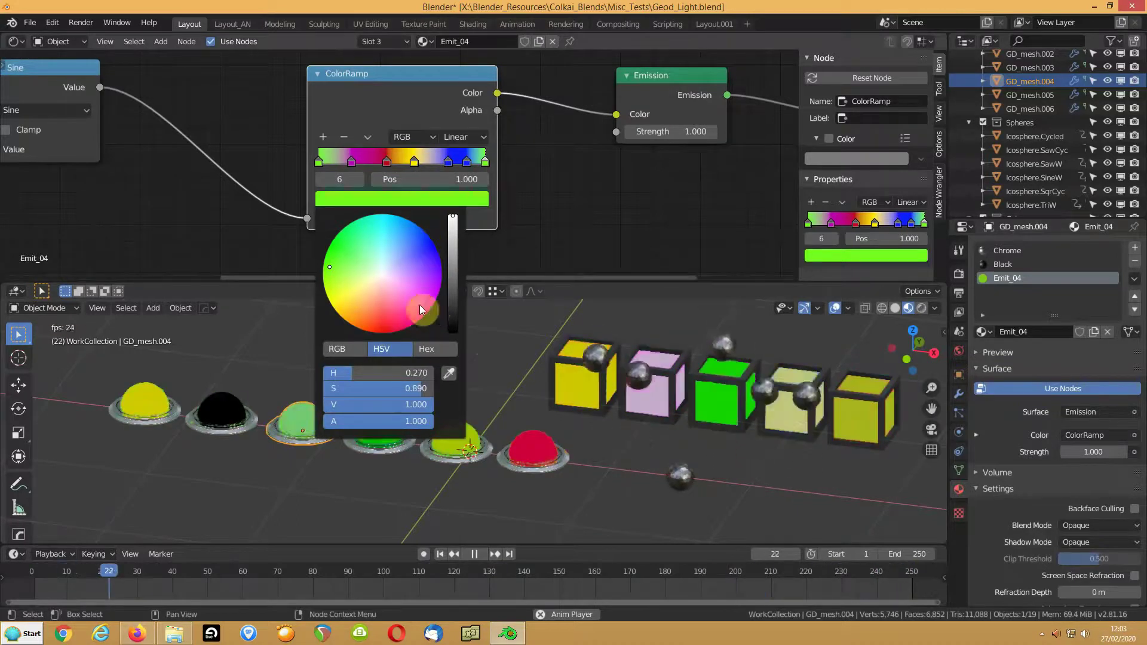
Set the last ramp stop to white and slide the blue stop left to 0.717.
left_click(384, 273)
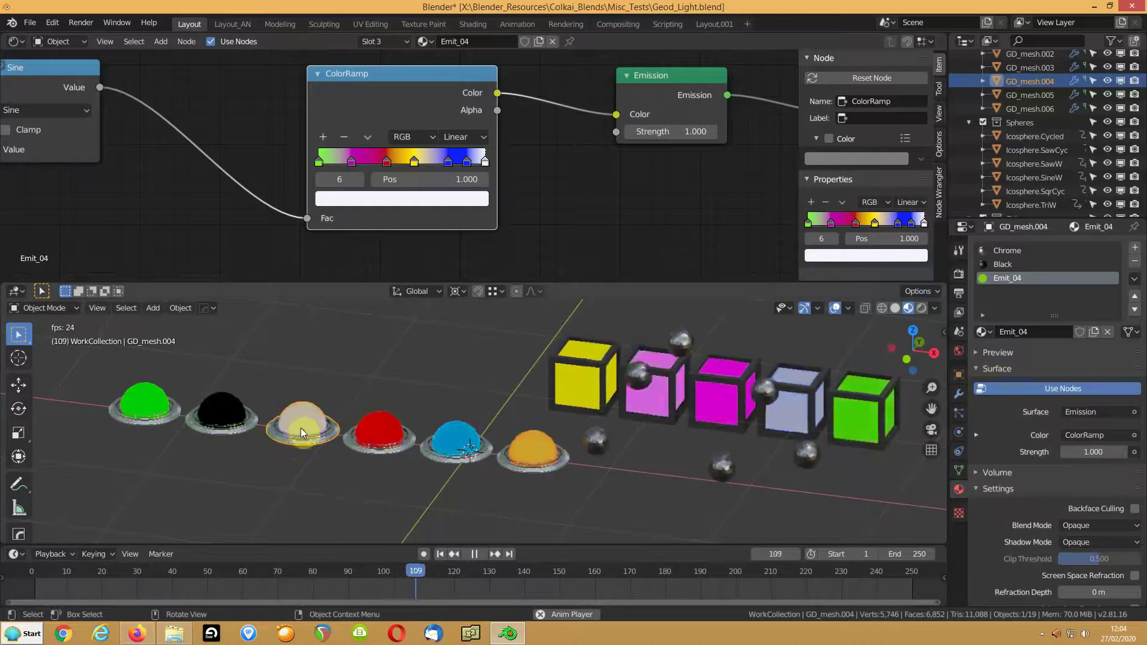
left_click_drag(468, 168, 462, 165)
mouse_move(464, 164)
left_mouse_down()
mouse_move(476, 164)
mouse_move(464, 164)
left_mouse_up()
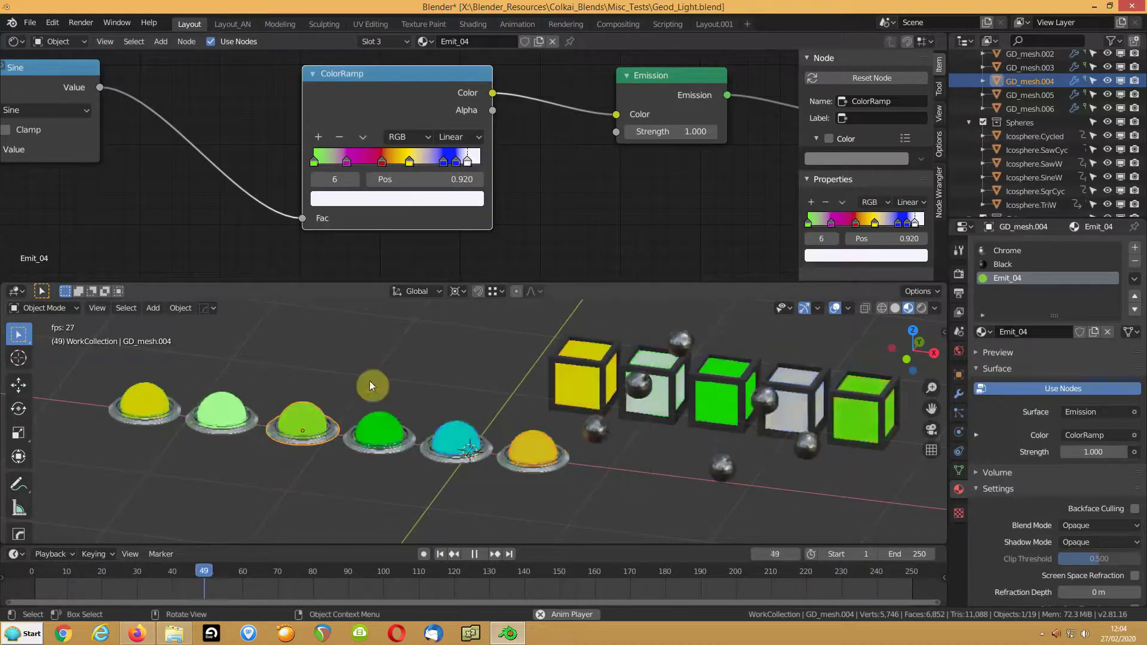
left_click_drag(443, 162, 433, 163)
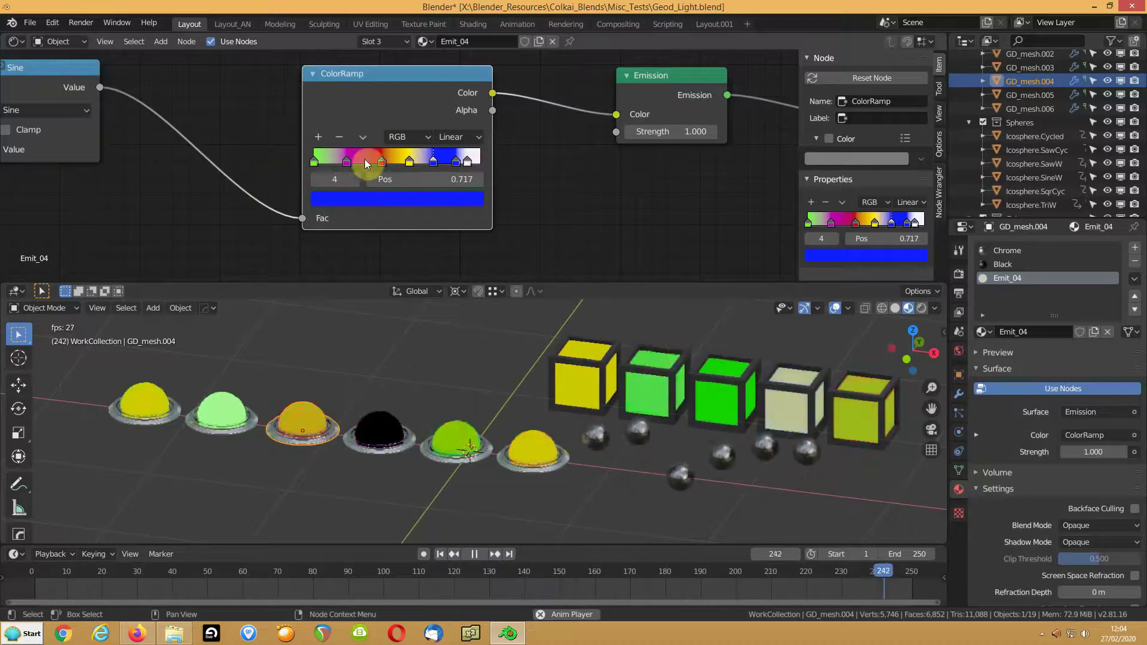
Select GD_mesh.003 and frame its Divide, Sine, Cosine and Combine RGB nodes.
left_click(374, 441)
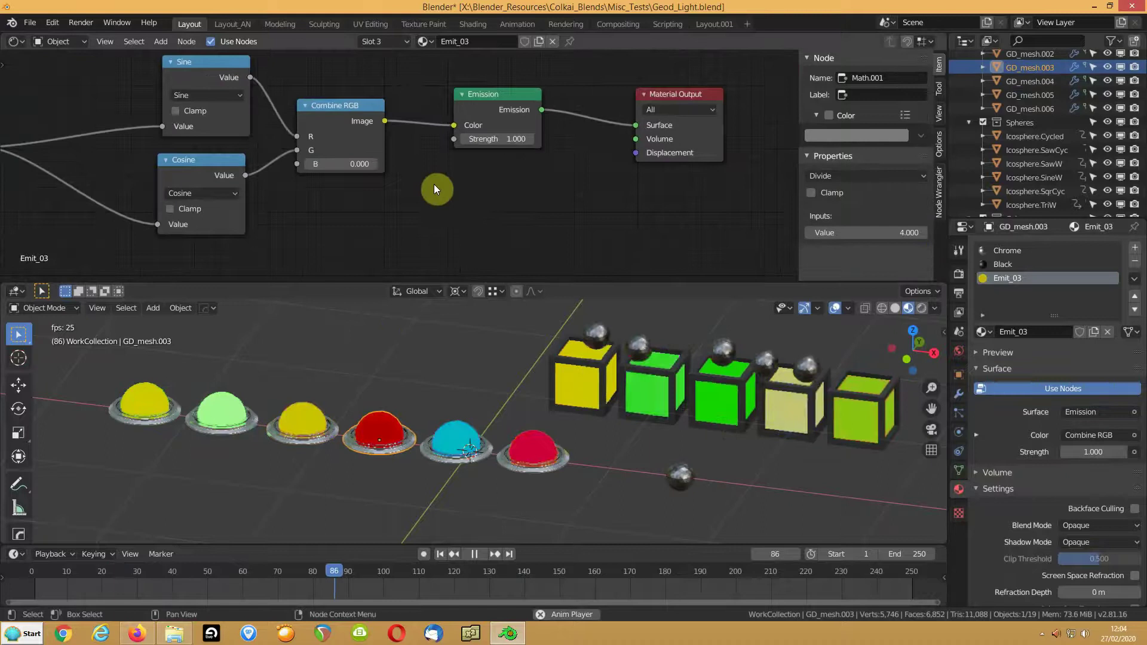
middle_click_drag(441, 197, 565, 170)
scroll(490, 183, "up", 1)
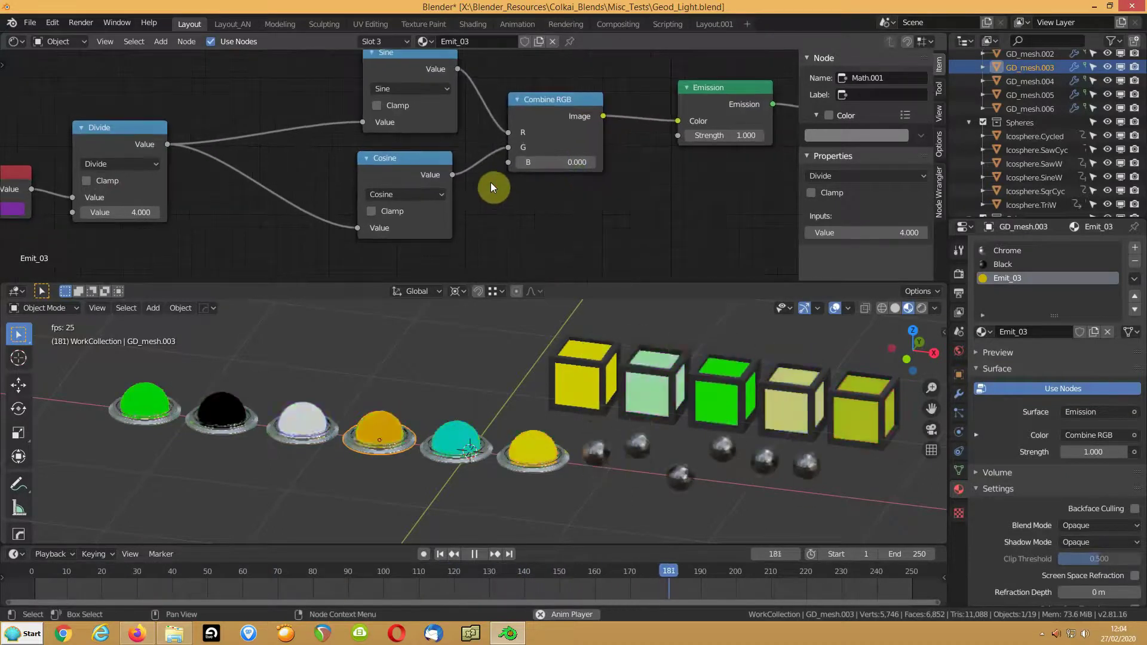
middle_click_drag(453, 169, 484, 182)
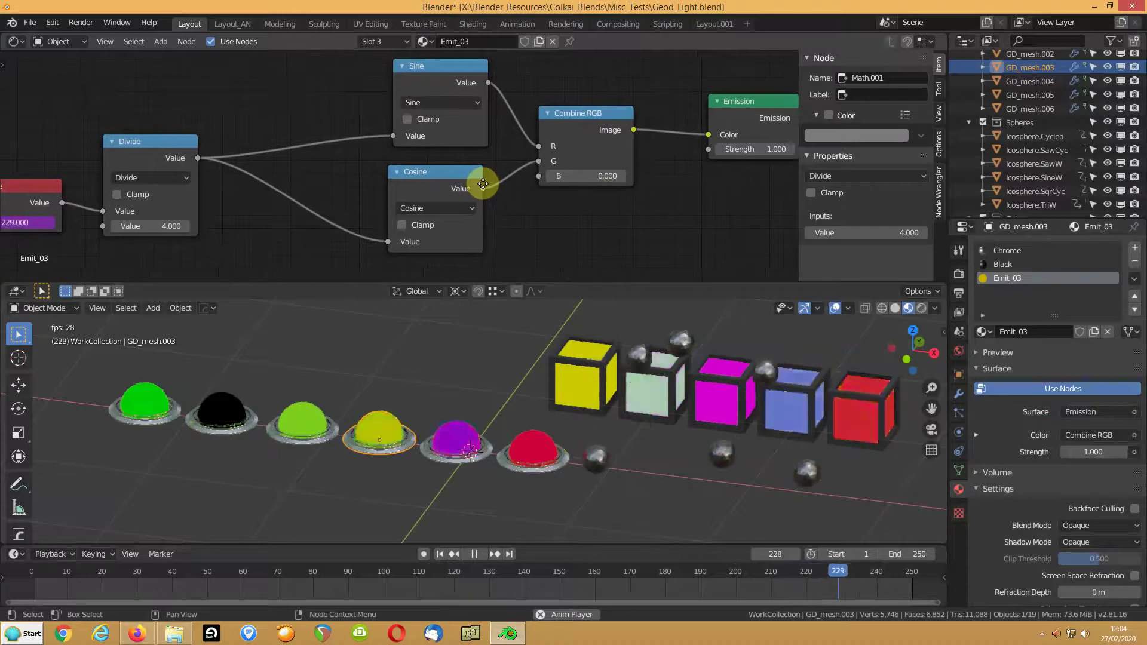
scroll(511, 166, "down", 3)
middle_click_drag(406, 177, 421, 162)
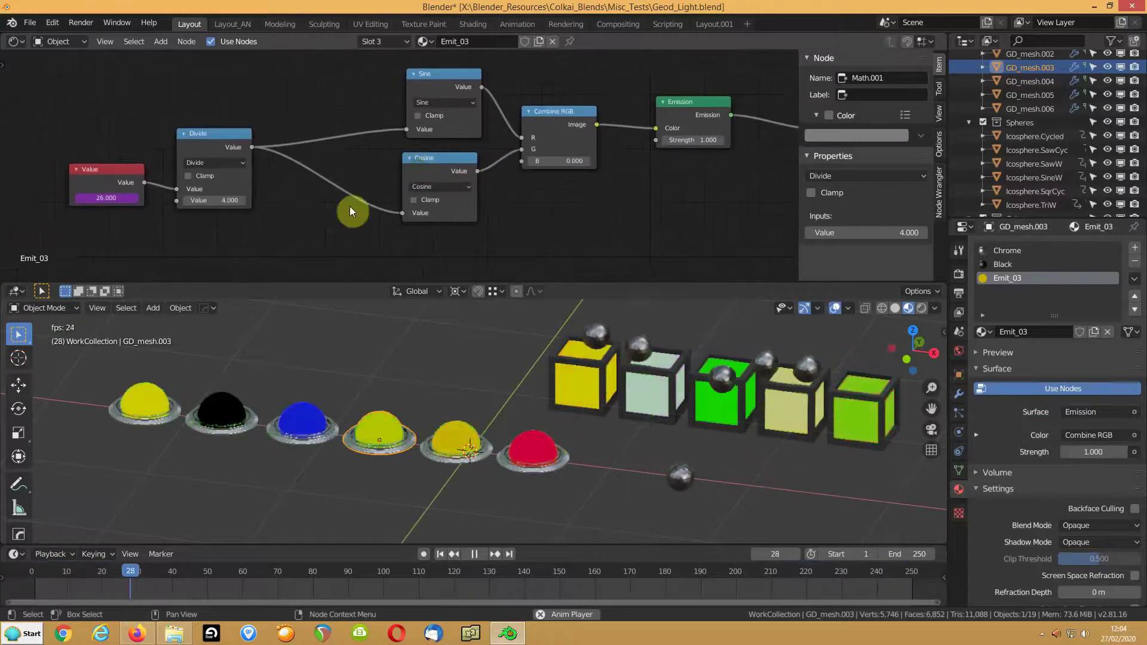
scroll(548, 183, "up", 1)
scroll(548, 183, "up", 1)
middle_click_drag(548, 183, 492, 213)
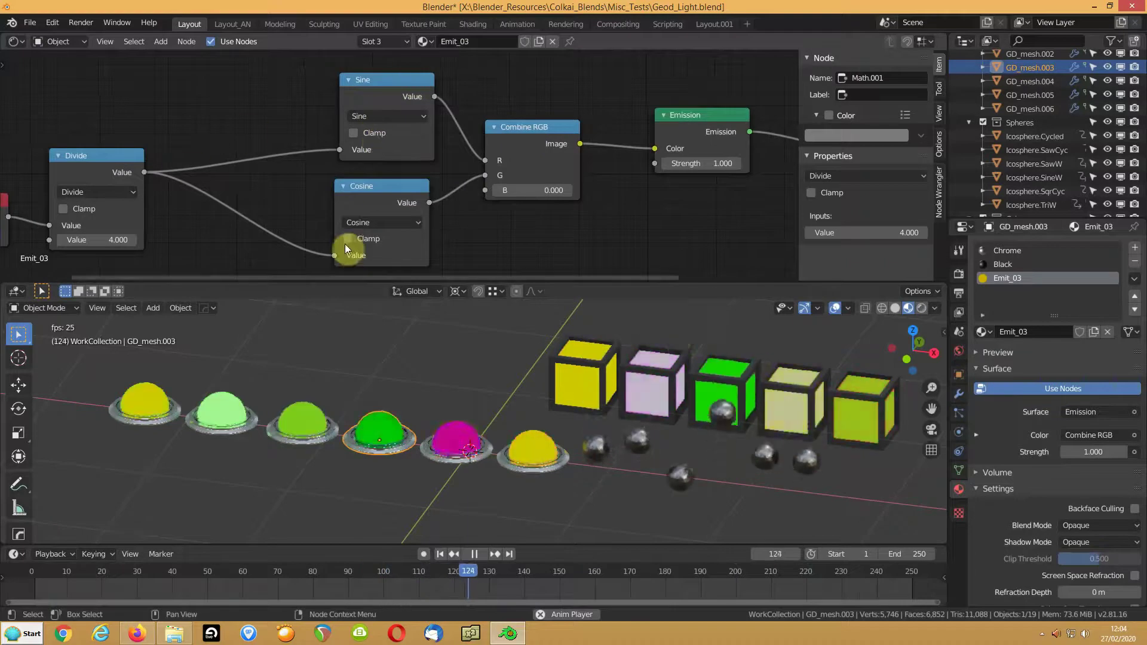
left_click(517, 131)
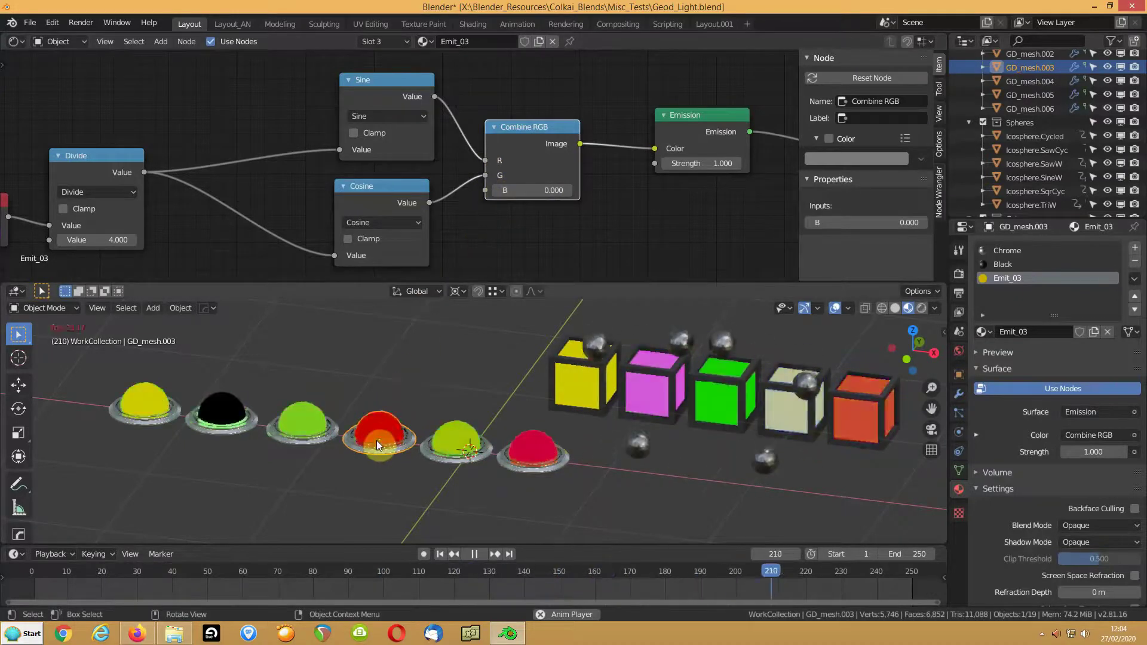
Try Combine RGB's B input at 0.010, 0.030 and 1.000, then return it to 0.000.
left_click_drag(518, 190, 568, 195)
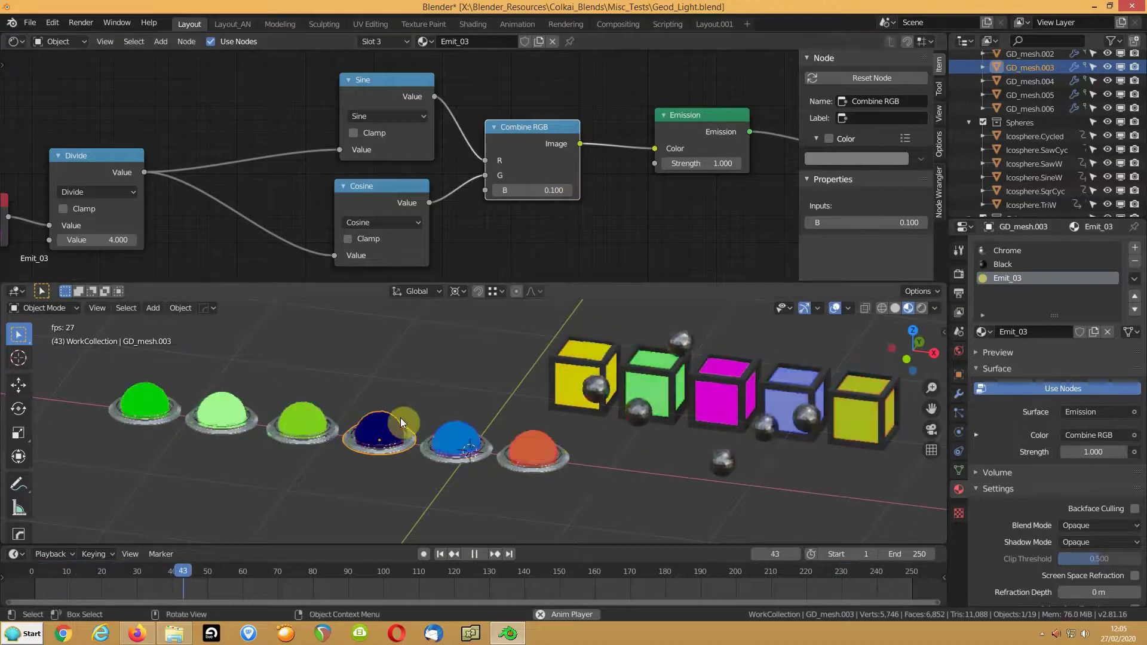
left_click(531, 191)
type("0.01")
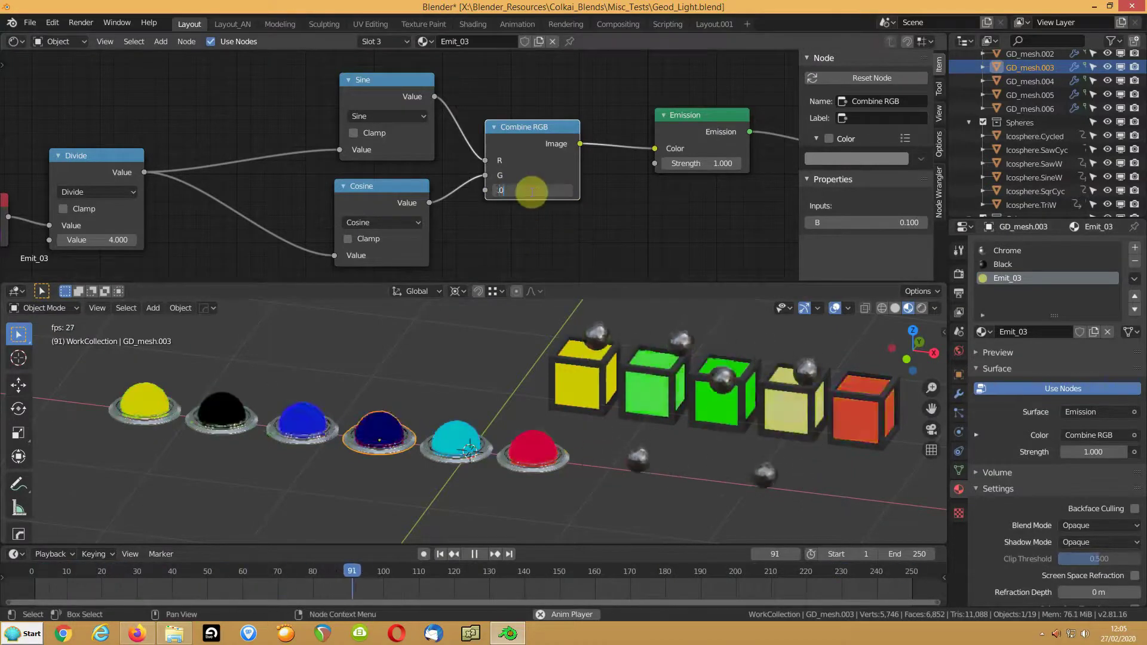
key("Return")
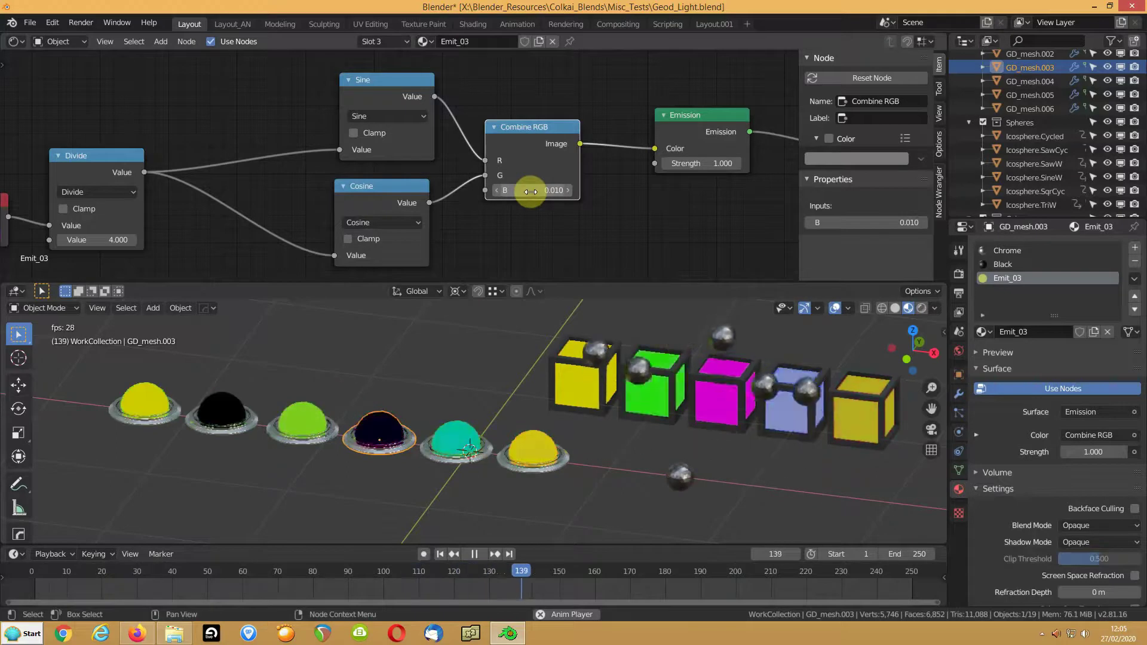
left_click(531, 191)
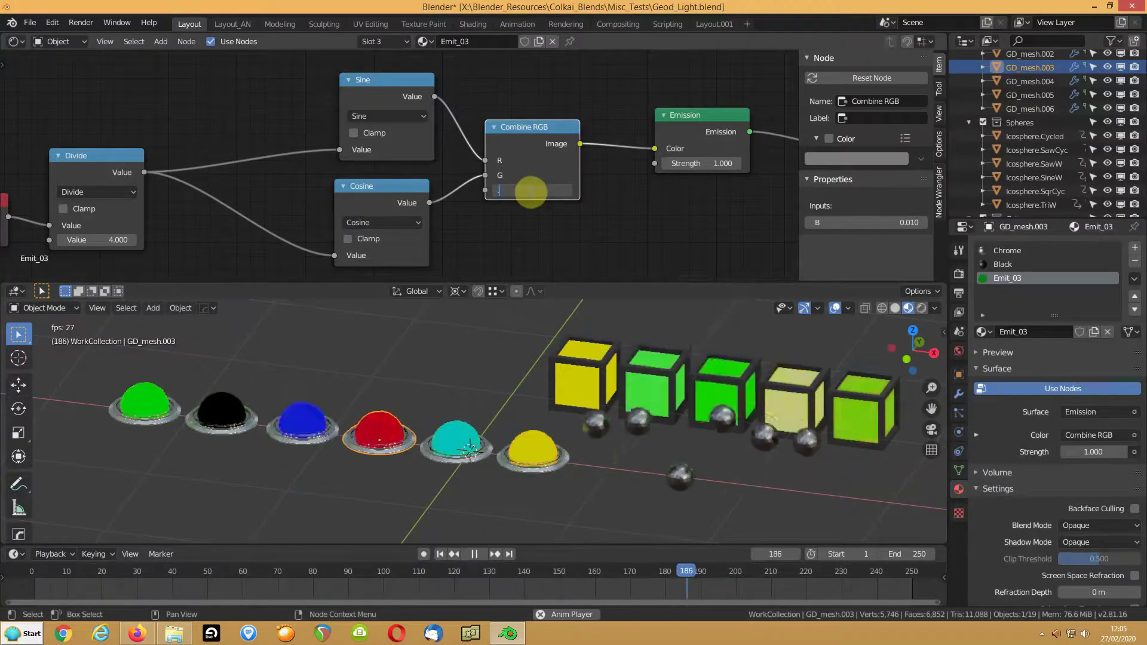
key("Return")
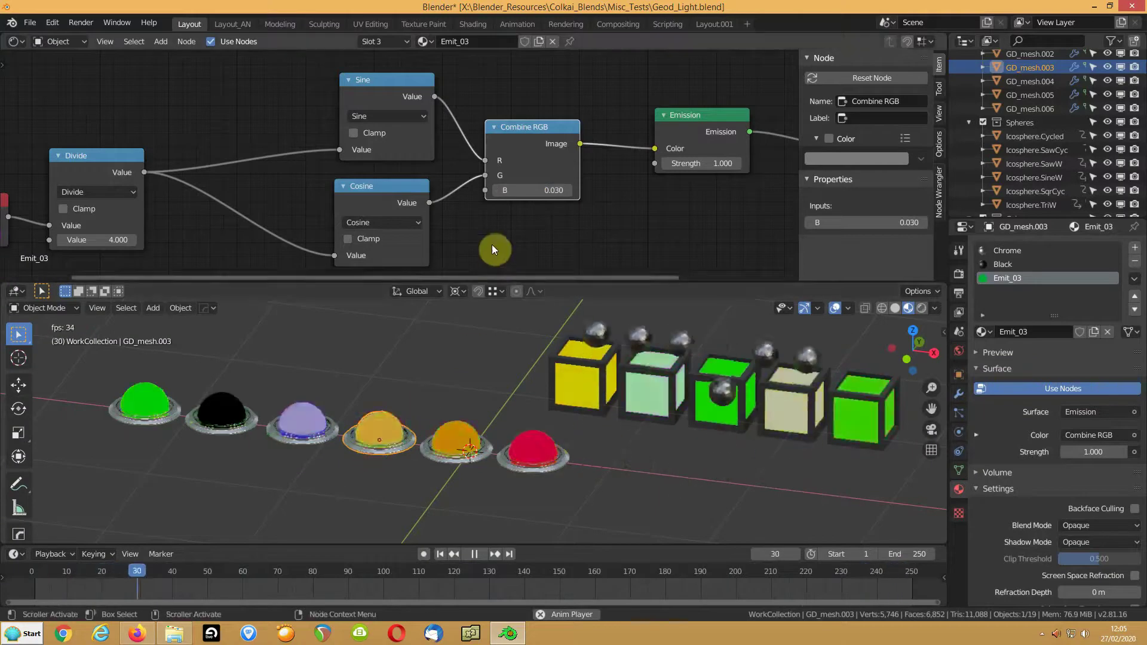
left_click_drag(522, 191, 793, 191)
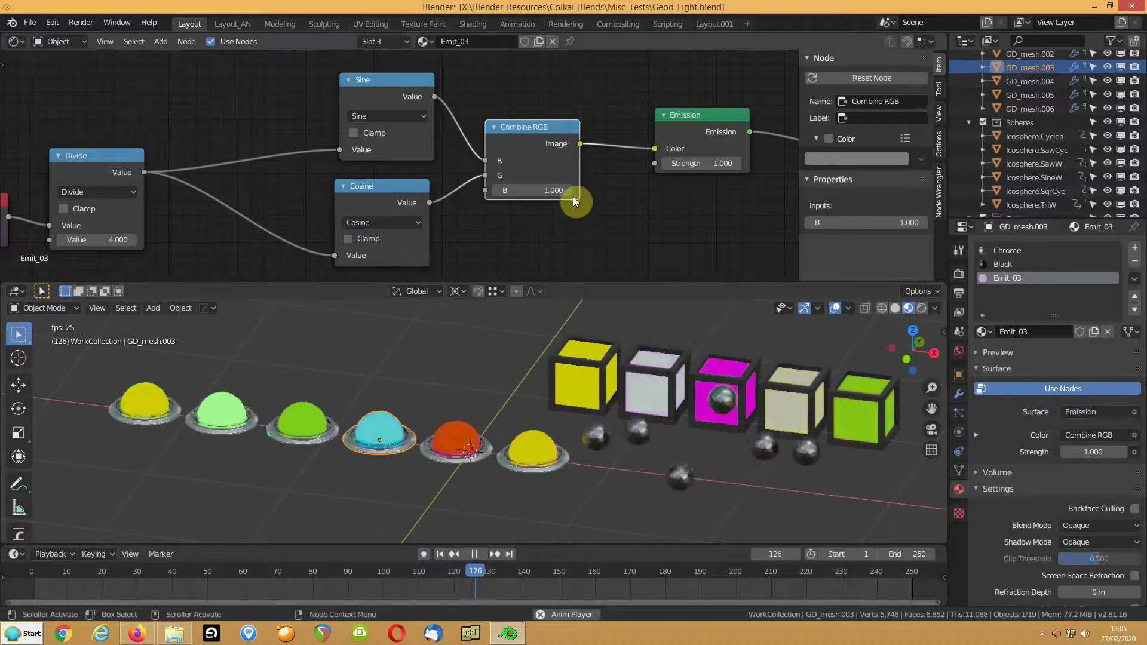
left_click_drag(557, 192, 287, 192)
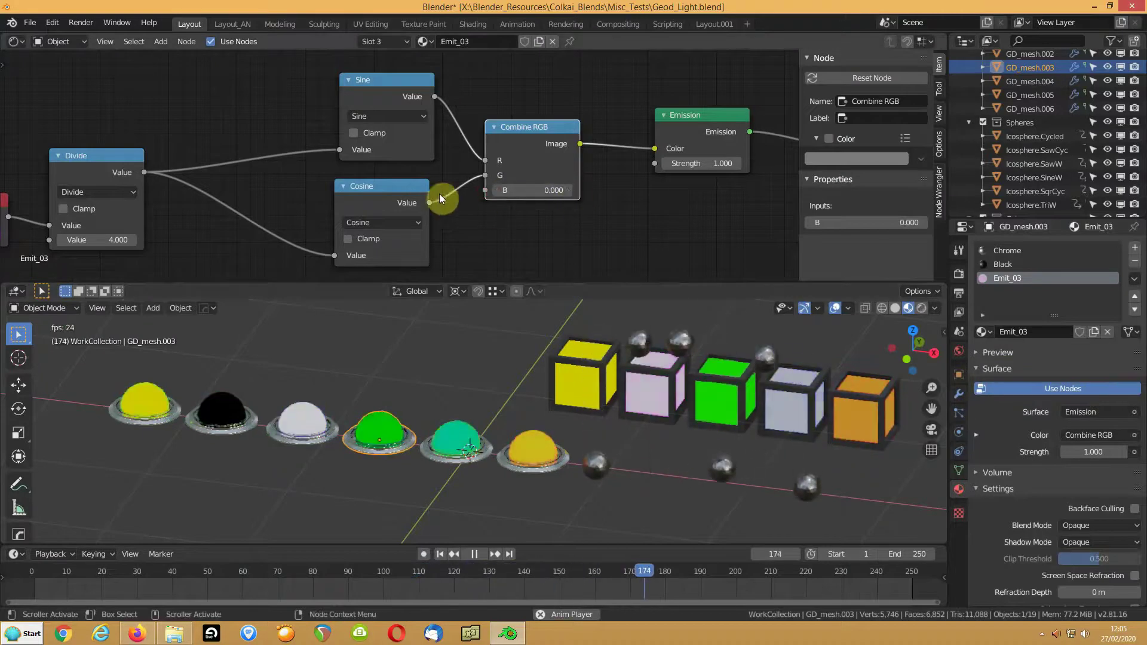
Reframe the Combine RGB setup and select the GD_mesh.002 dome to show its Emit_02 tree.
middle_click_drag(328, 239, 331, 178)
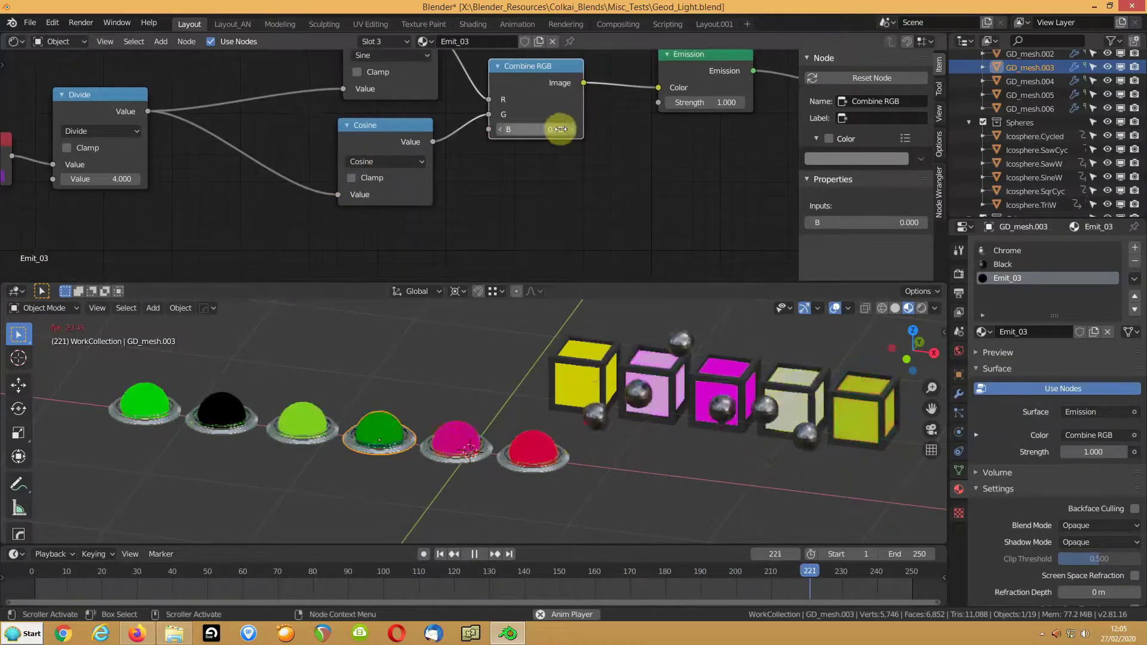
middle_click_drag(558, 127, 445, 216)
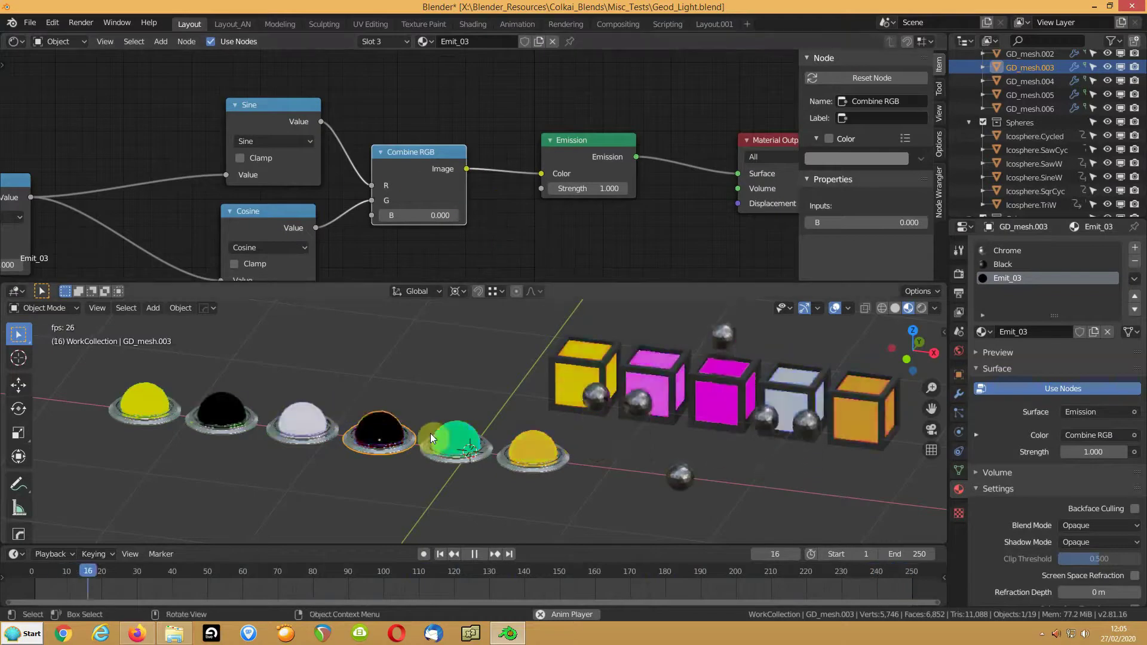
left_click(464, 444)
Inspect Emit_02's Hue Saturation Value node, then select dome GD_mesh.001 to show its red–yellow Emit_01 tree.
middle_click_drag(528, 192, 444, 162)
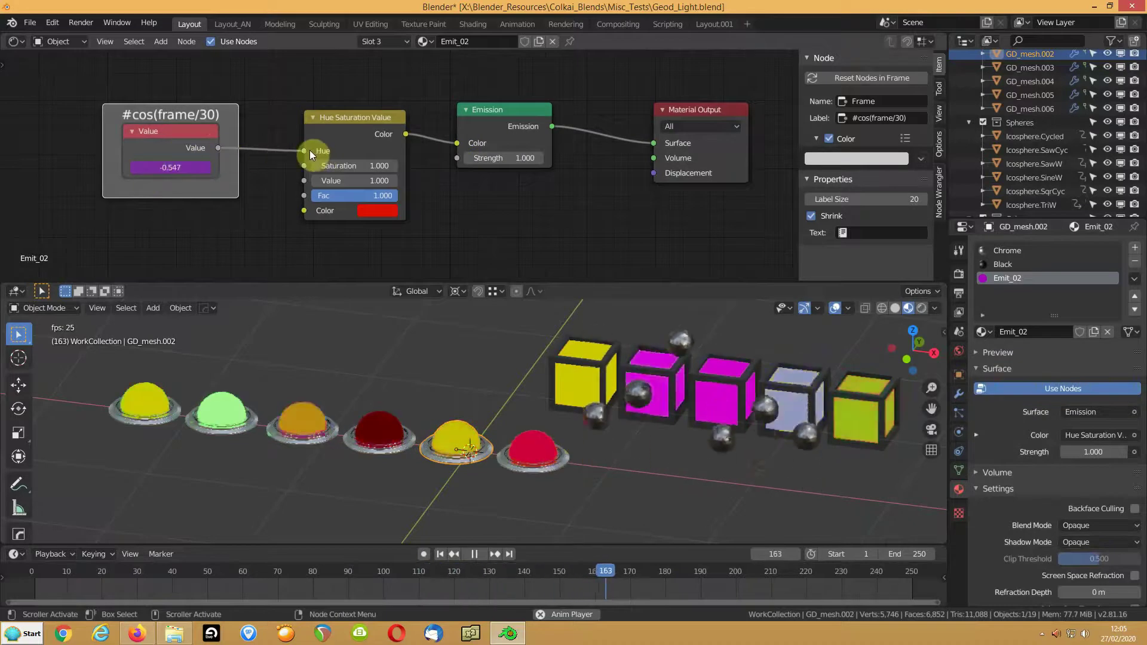
left_click(338, 121)
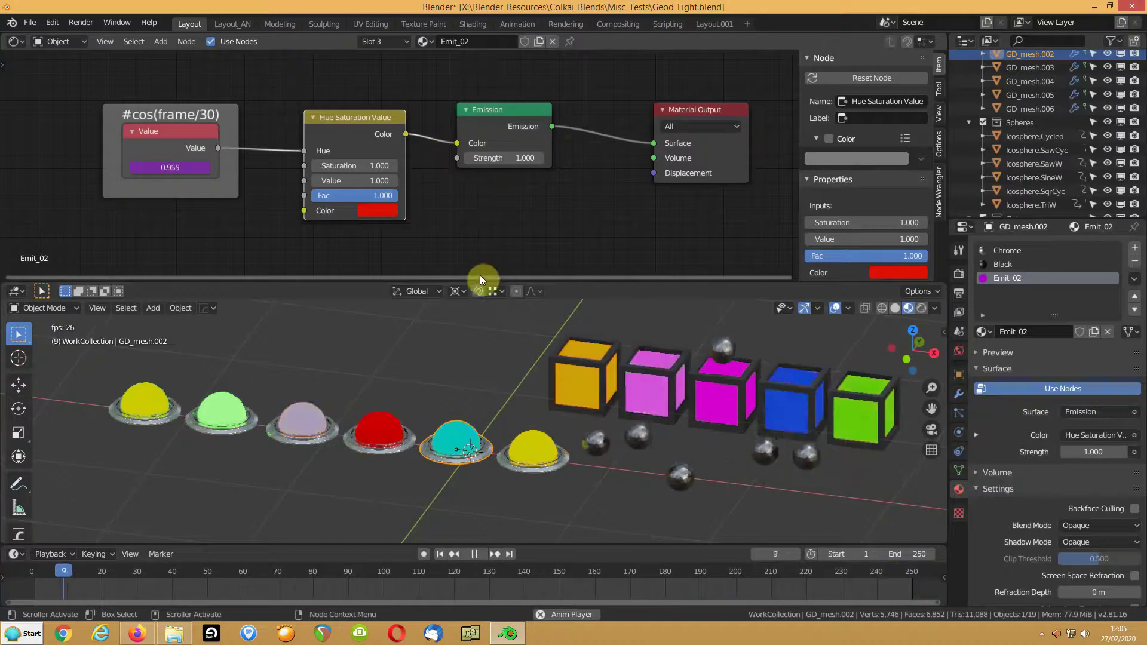
left_click(521, 442)
left_click(454, 148)
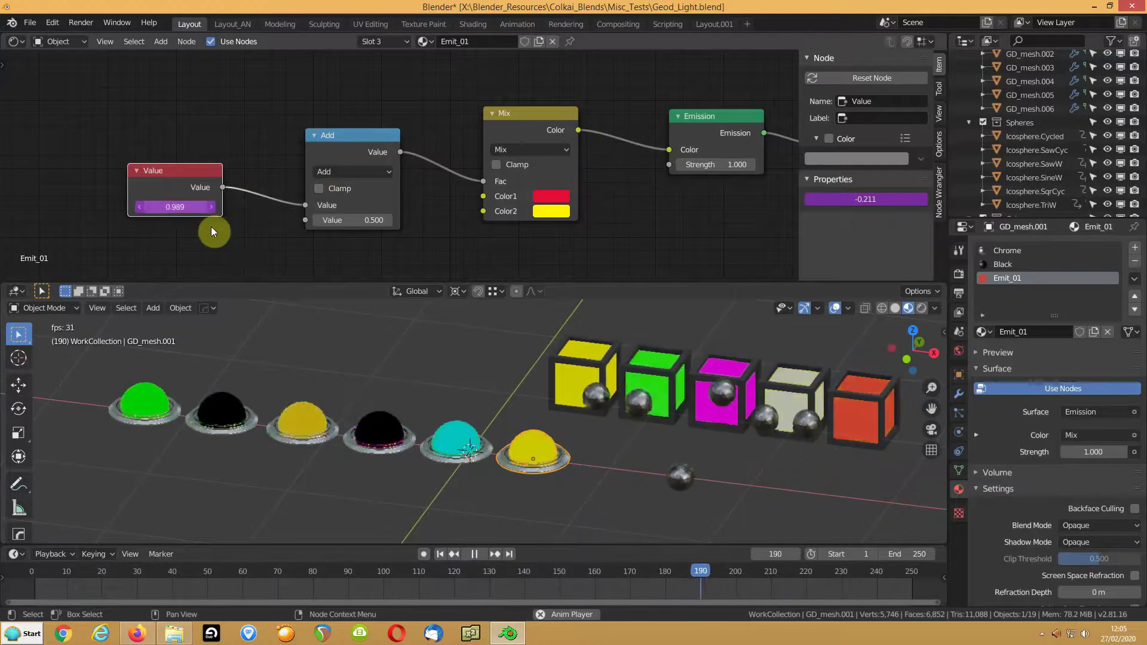
Pause playback at frame 225, check the cos(frame/10) driver, then select the yellow cube Cube.000.
left_click(474, 554)
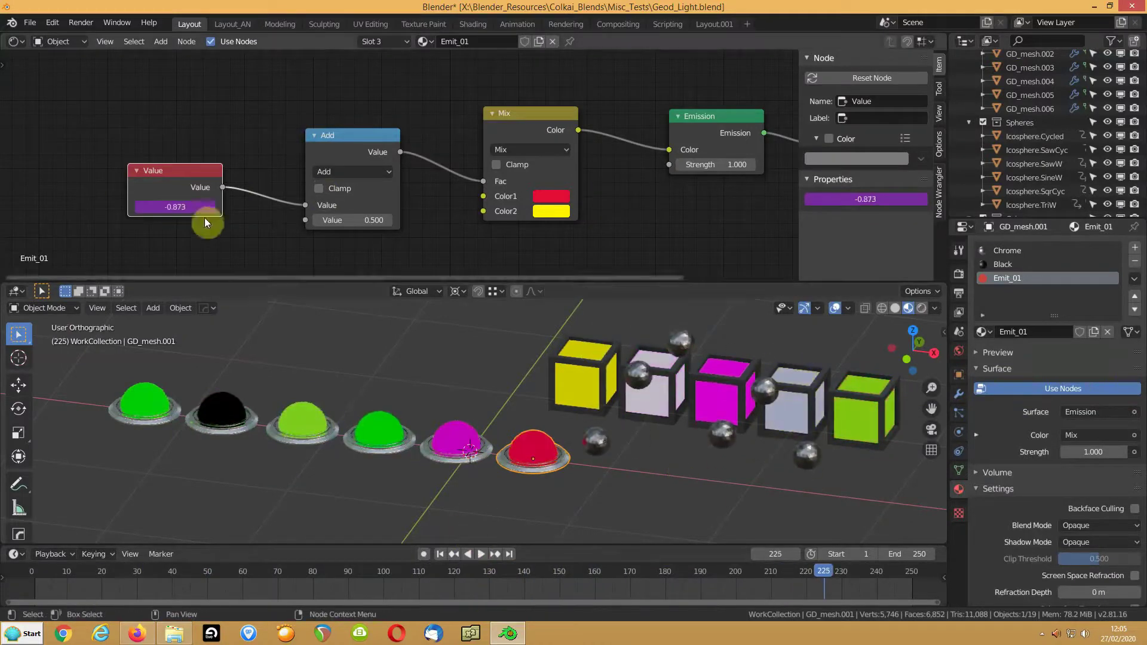
left_click(213, 207)
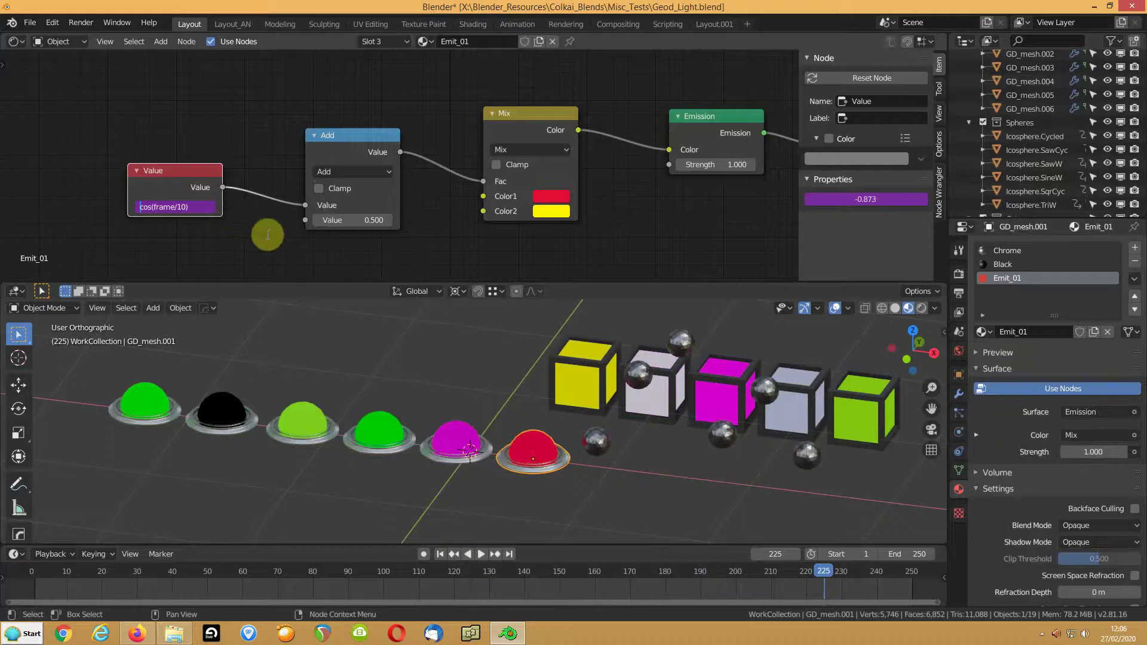
left_click(243, 235)
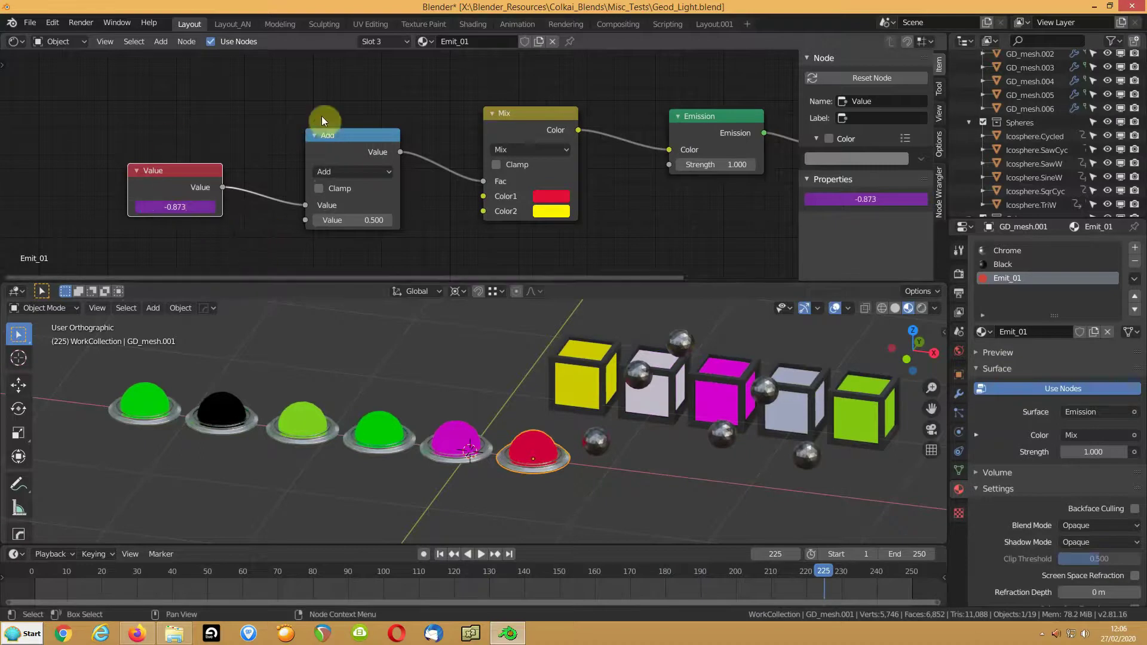
middle_click_drag(546, 179, 367, 175)
left_click(586, 388)
Frame the yellow cube's Value and Multiply nodes, then view the white cube's SineWave tree.
scroll(447, 170, "down", 6)
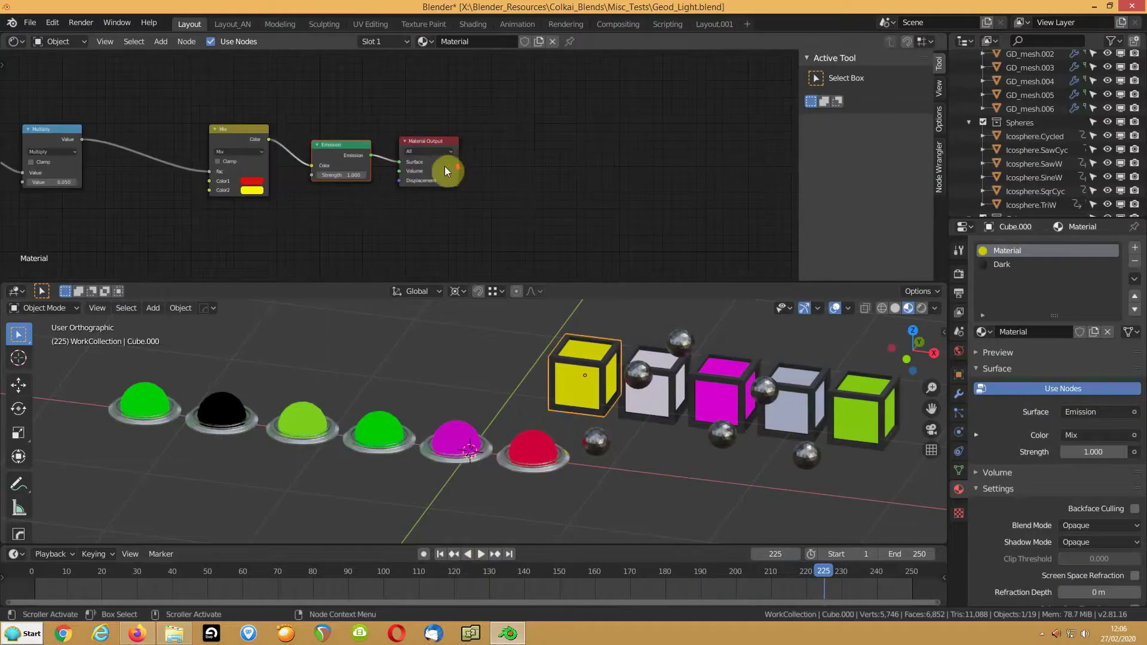
middle_click_drag(270, 163, 484, 143)
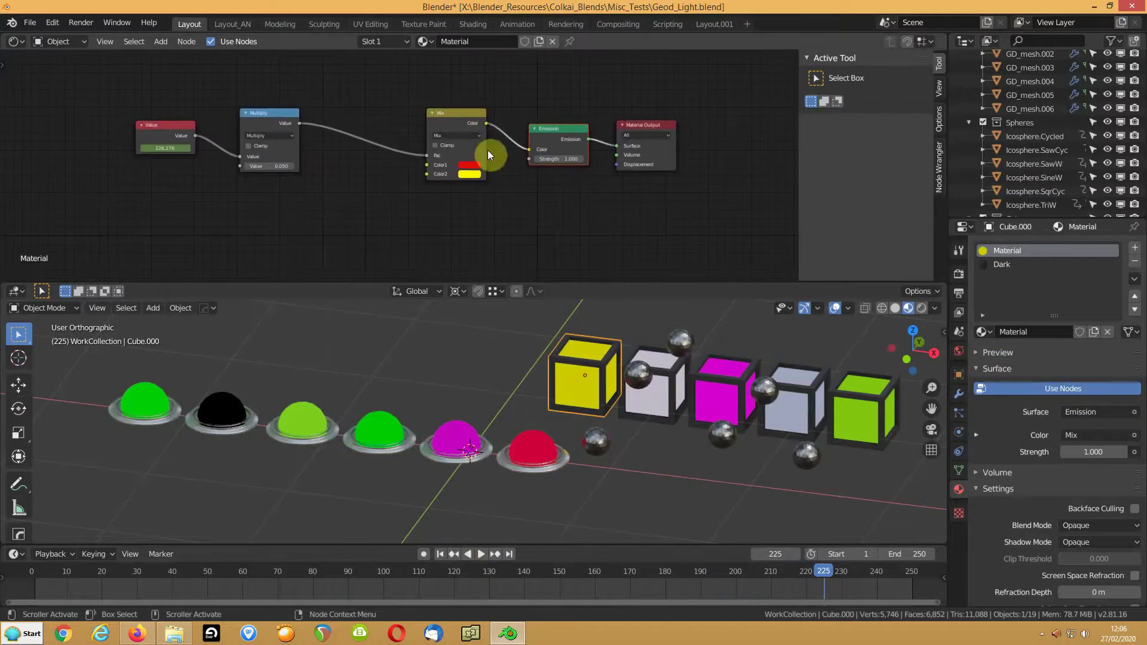
scroll(502, 157, "up", 1)
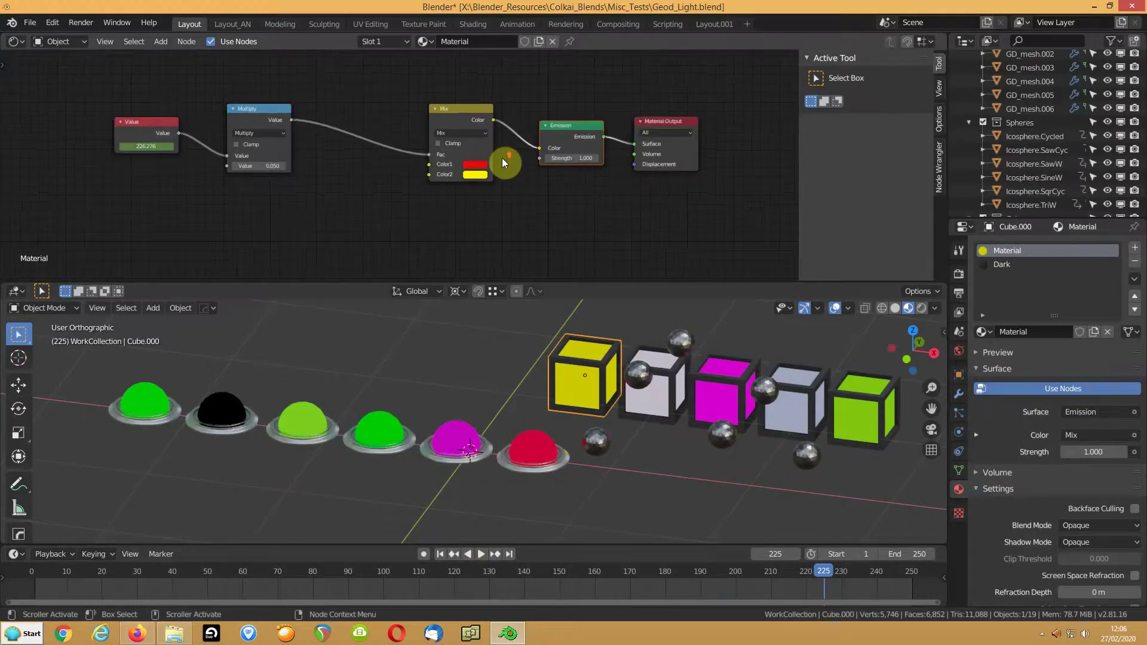
left_click(640, 403)
scroll(448, 132, "down", 2)
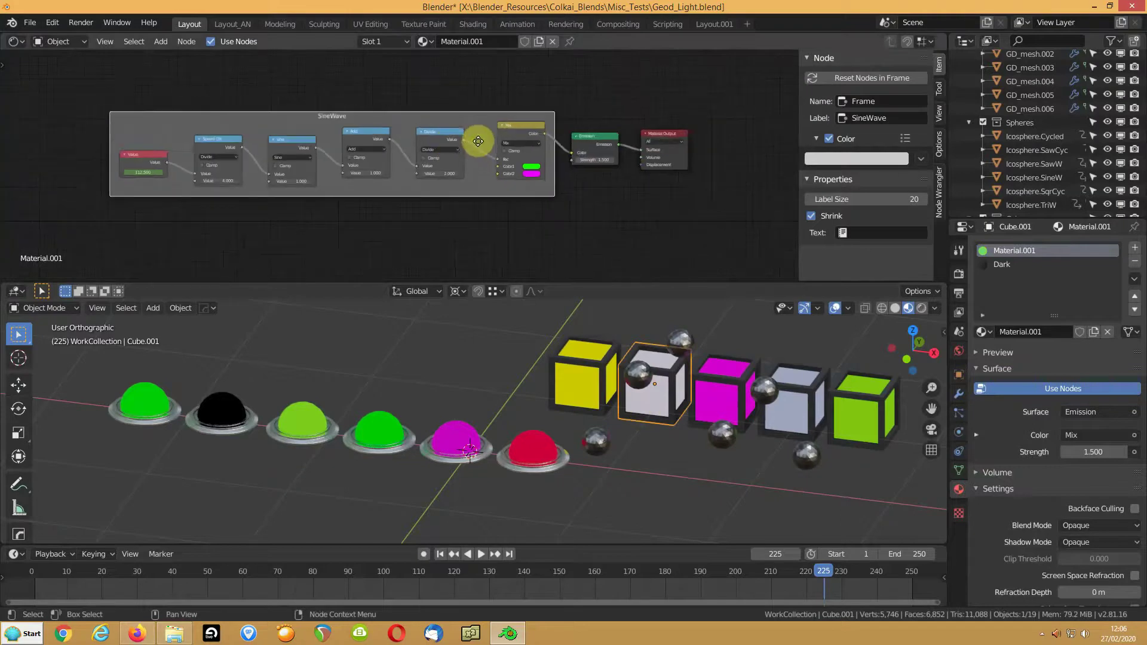
middle_click_drag(477, 141, 450, 144)
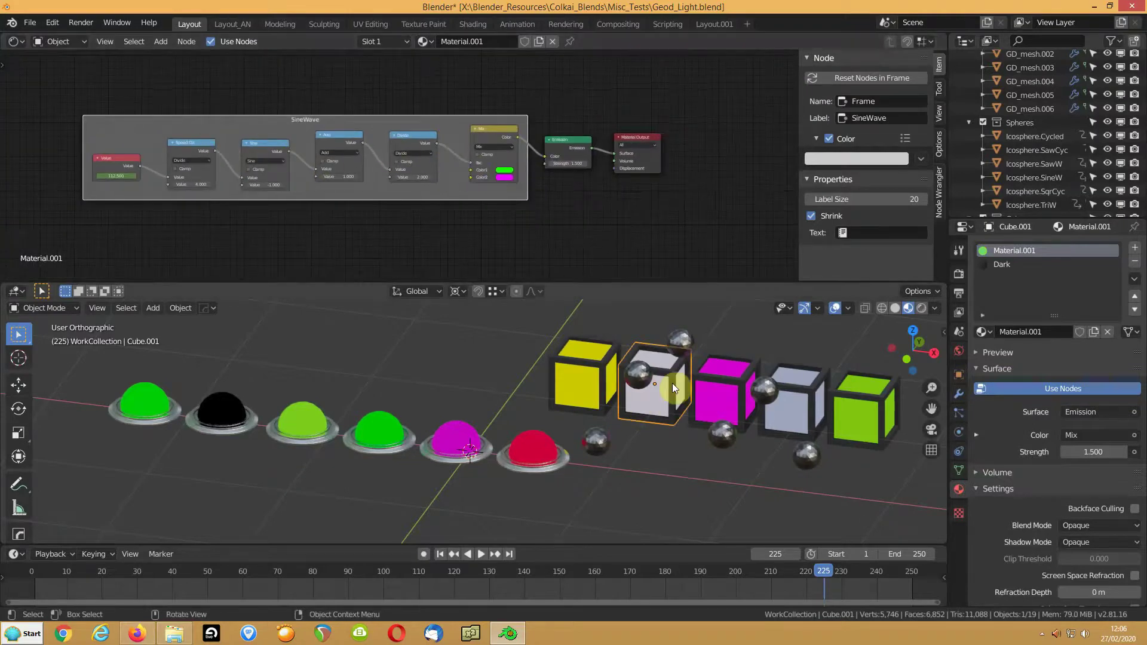
Show the magenta cube's Square Wave tree centred in the Shader Editor.
left_click(715, 401)
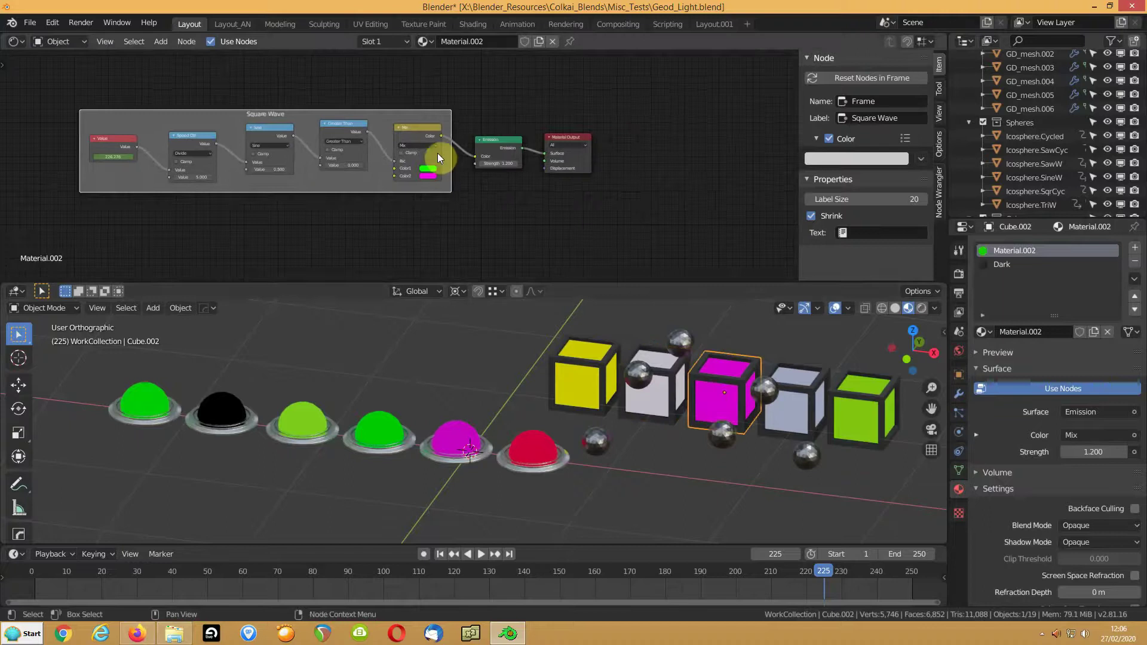
middle_click_drag(439, 157, 526, 170)
scroll(542, 166, "up", 1)
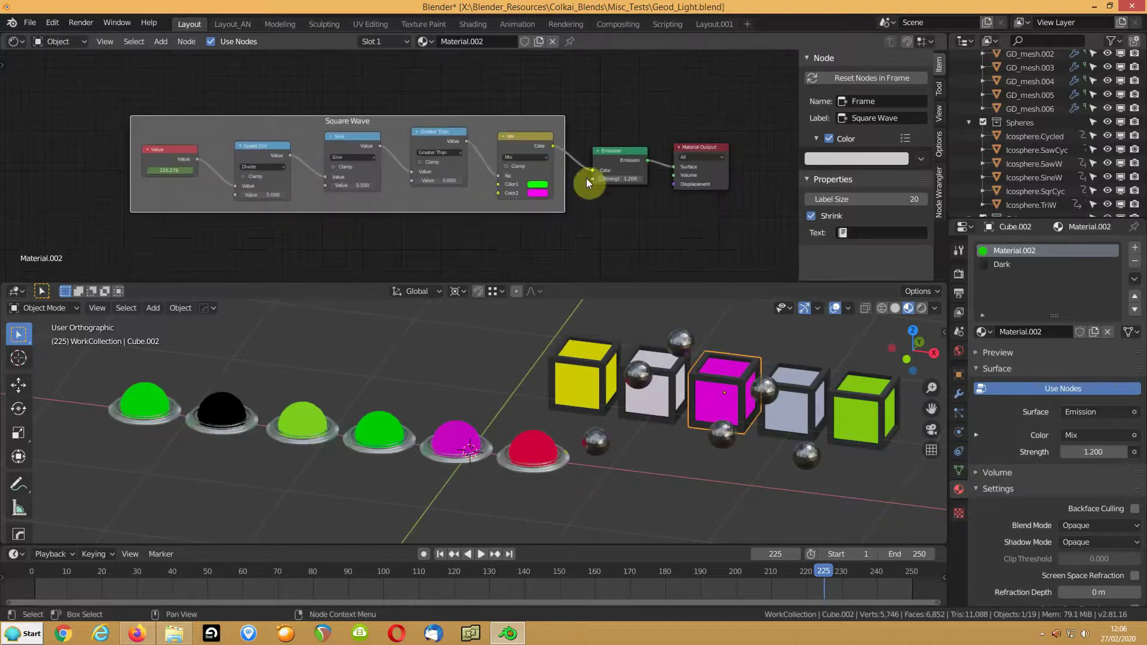
View the grey cube's Triangle Wave tree, then select the green cube's SawTooth Wave setup.
left_click(784, 419)
key("Home")
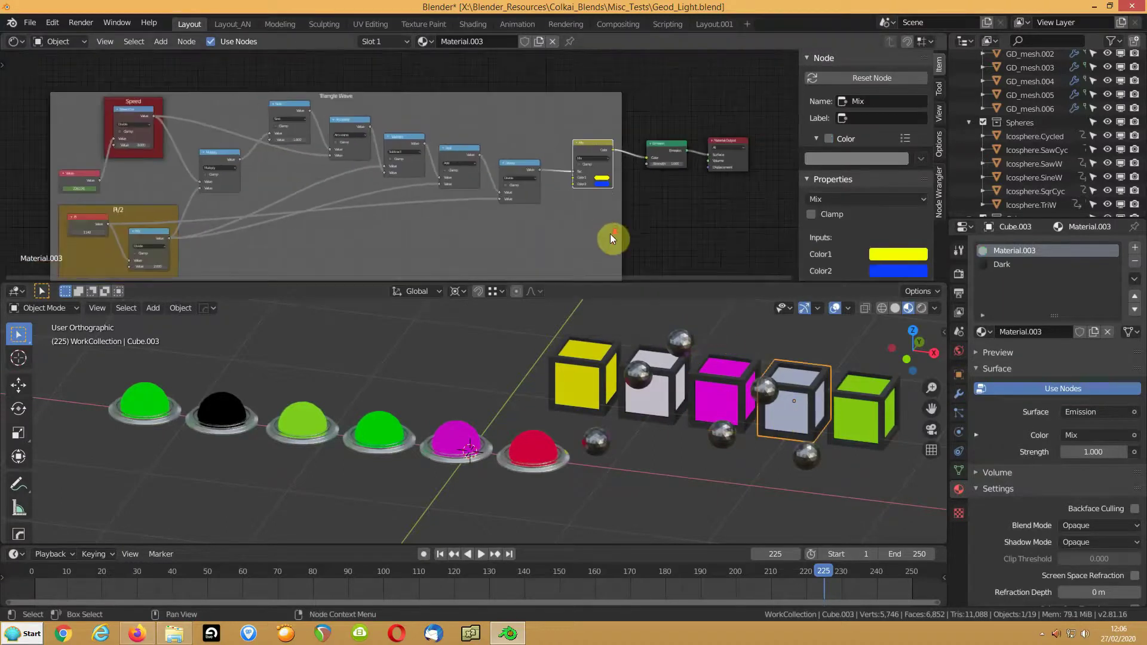
middle_click_drag(553, 205, 515, 171)
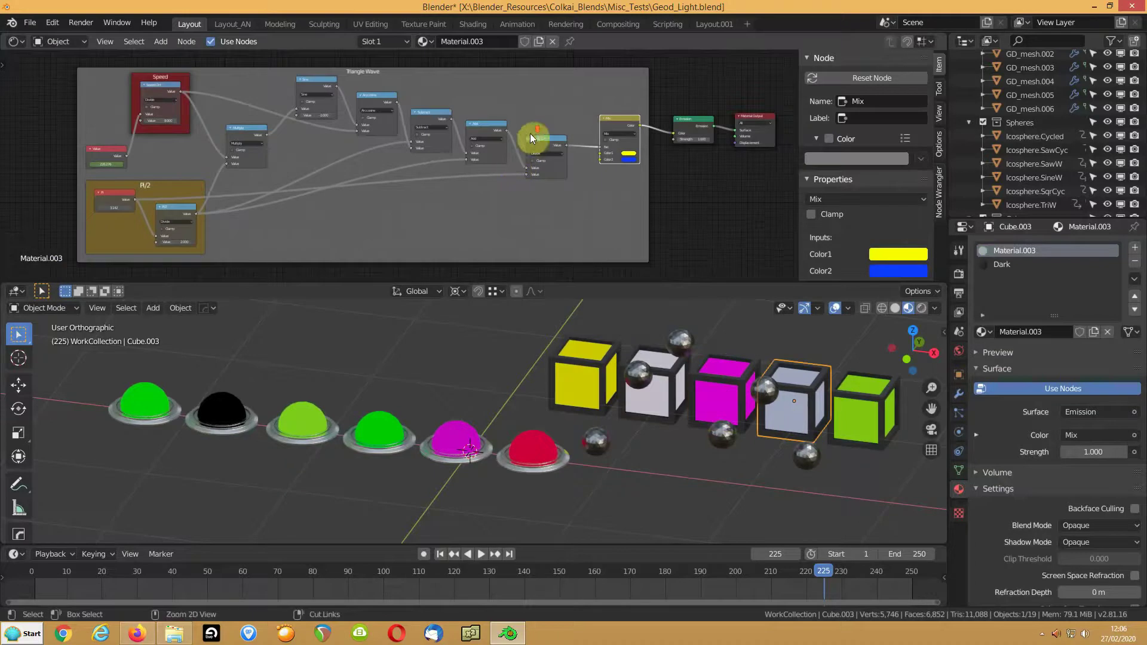
scroll(530, 134, "down", 1, "ctrl")
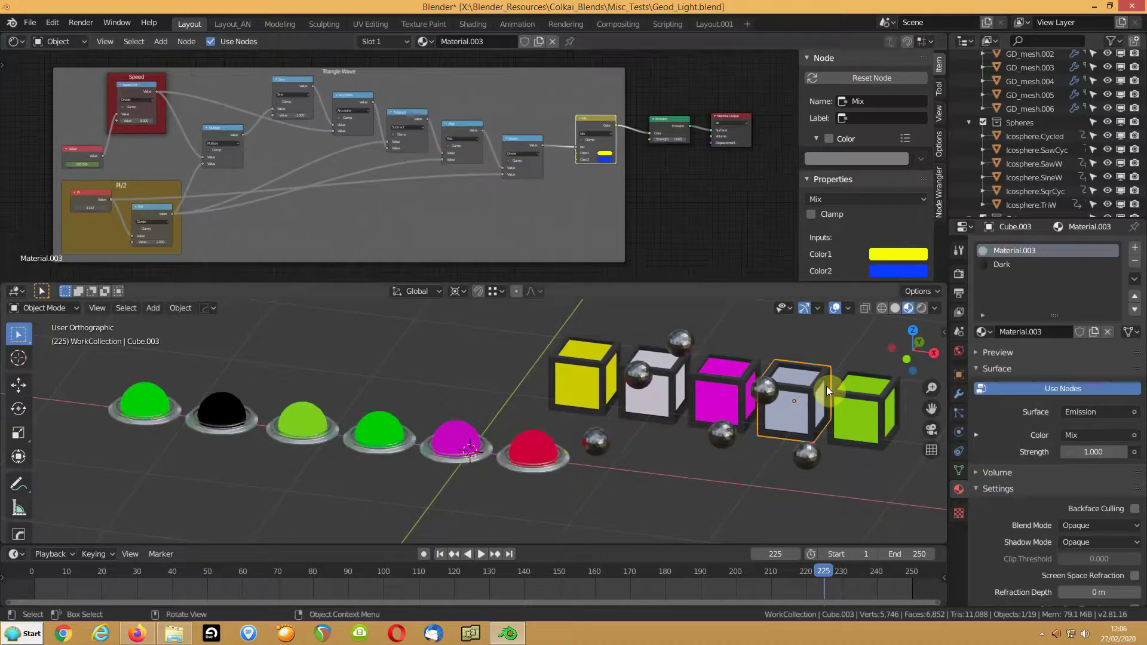
left_click(865, 430)
scroll(435, 165, "up", 4)
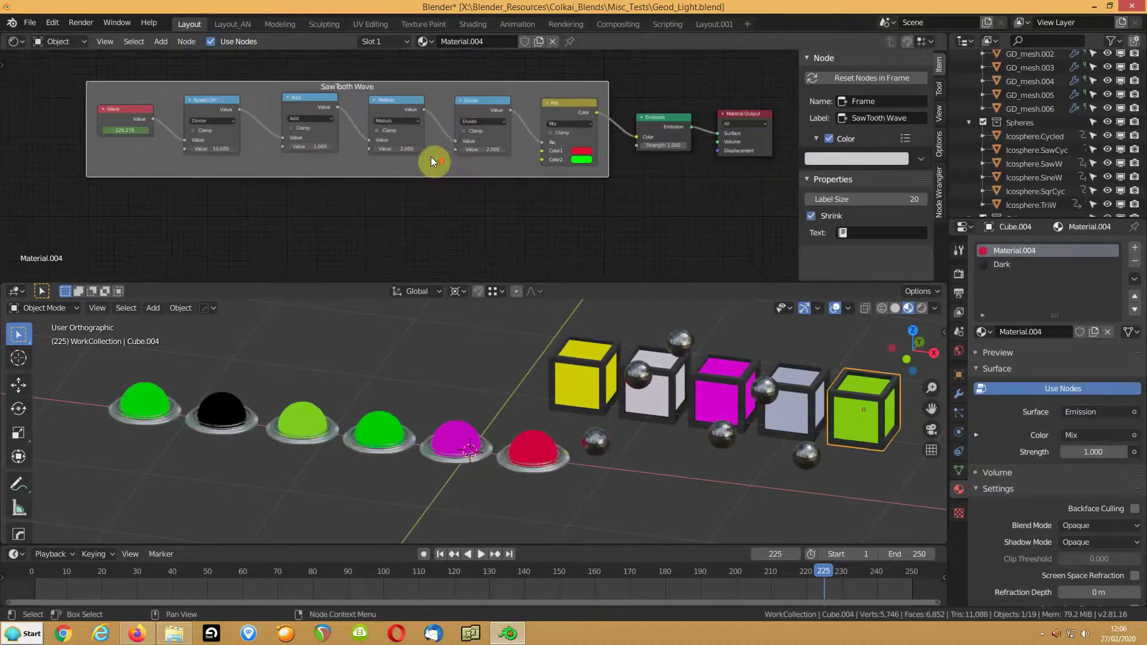
middle_click_drag(406, 128, 401, 165)
scroll(417, 156, "up", 1)
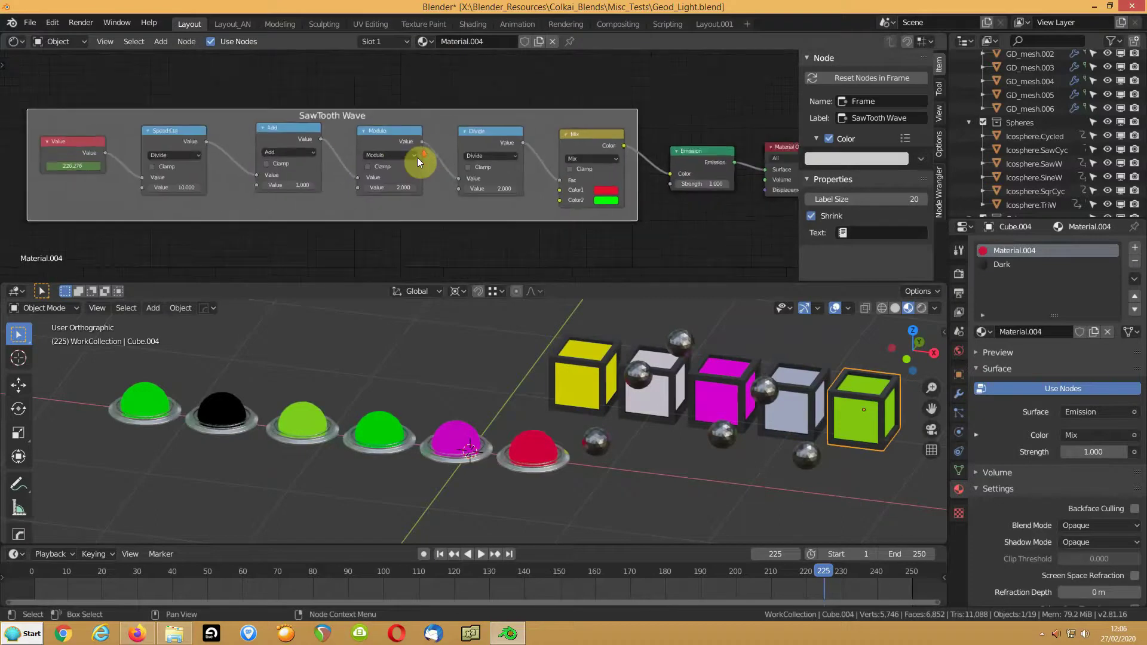
middle_click_drag(386, 171, 383, 139)
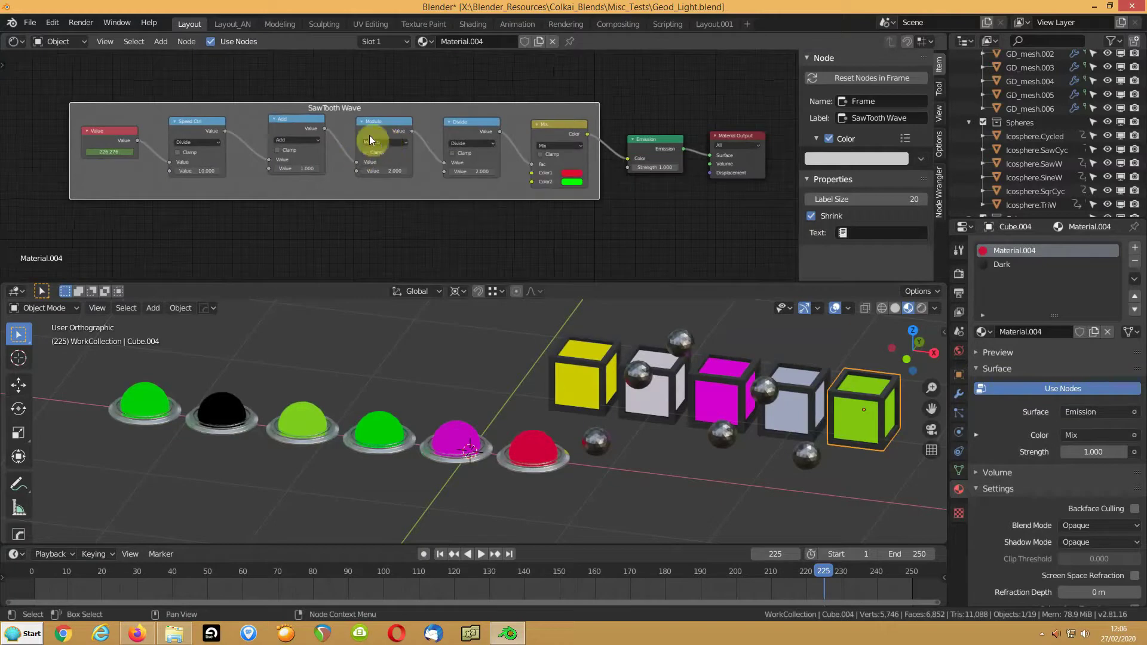
left_click(392, 90)
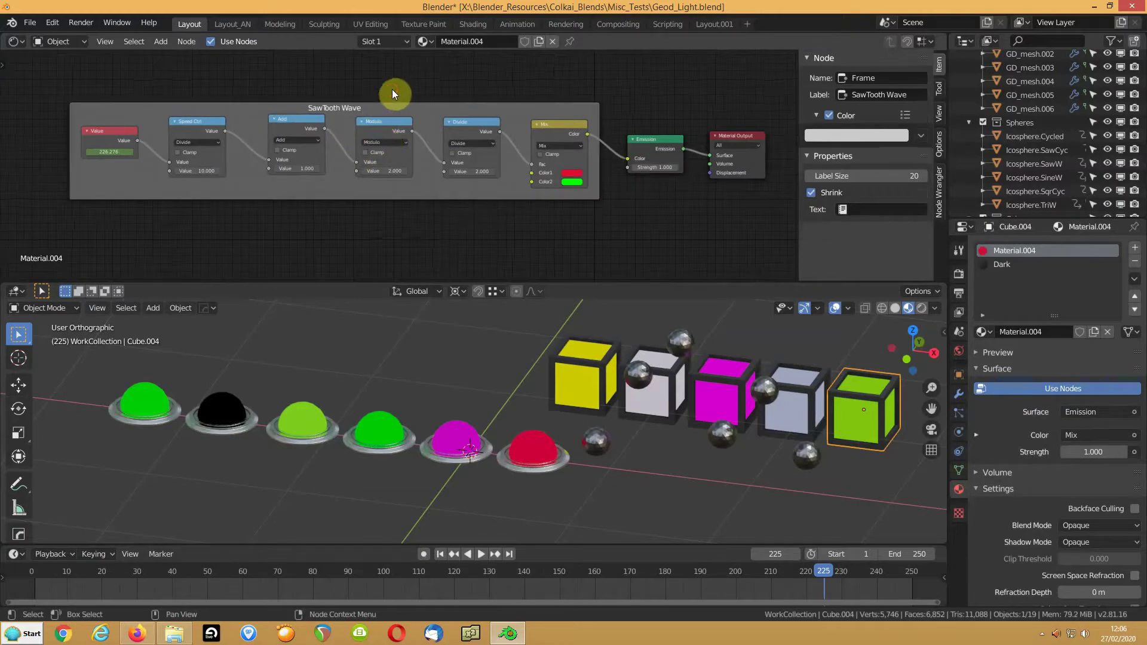
scroll(415, 152, "up", 2)
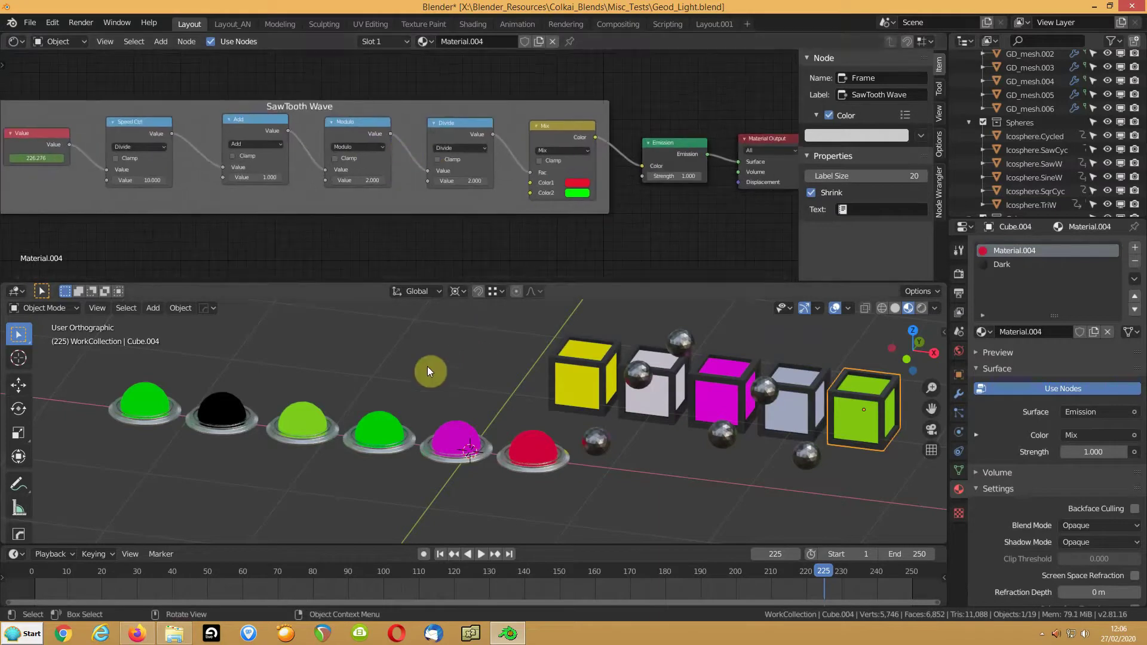
middle_click_drag(430, 369, 475, 360)
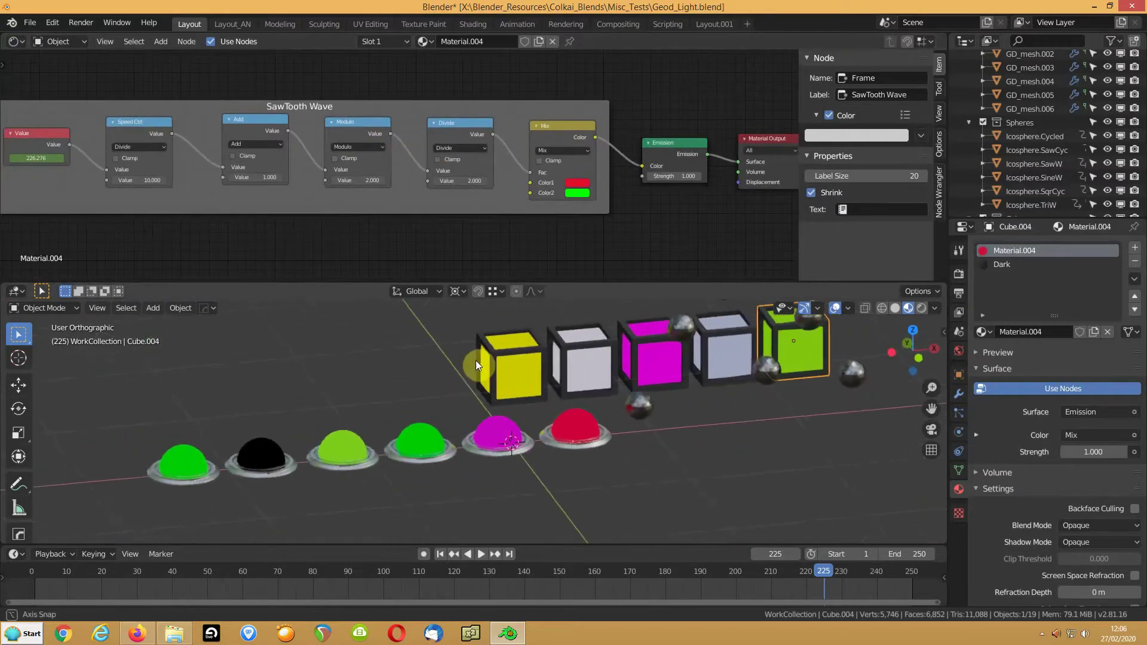
scroll(467, 231, "down", 2)
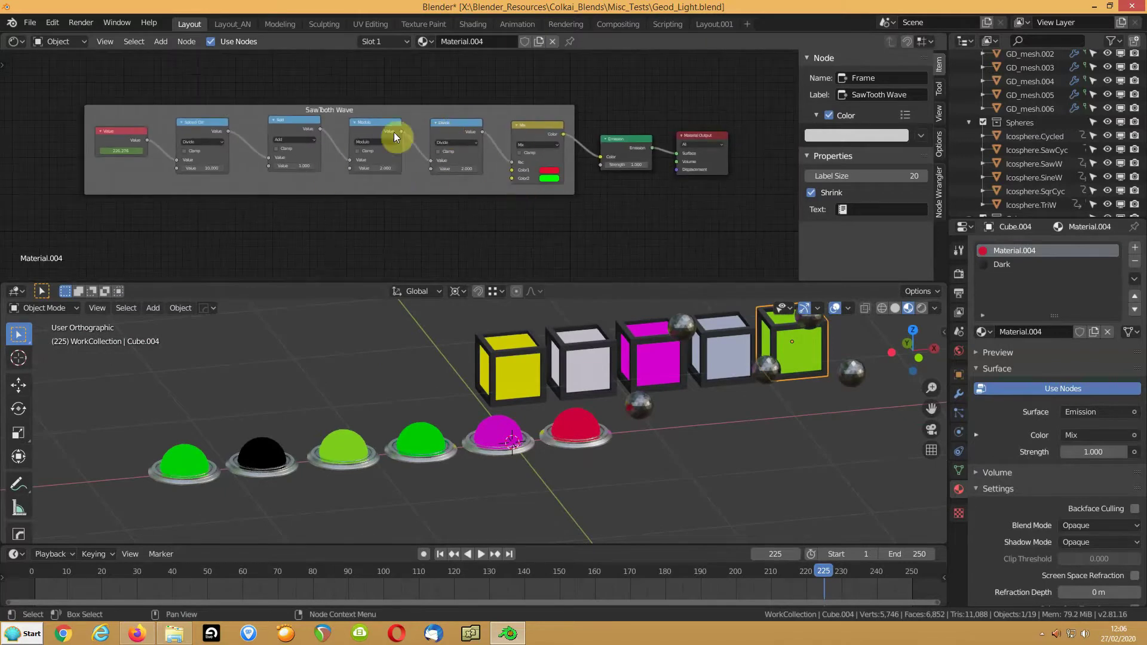
middle_click_drag(644, 173, 669, 172)
middle_click_drag(662, 381, 586, 392)
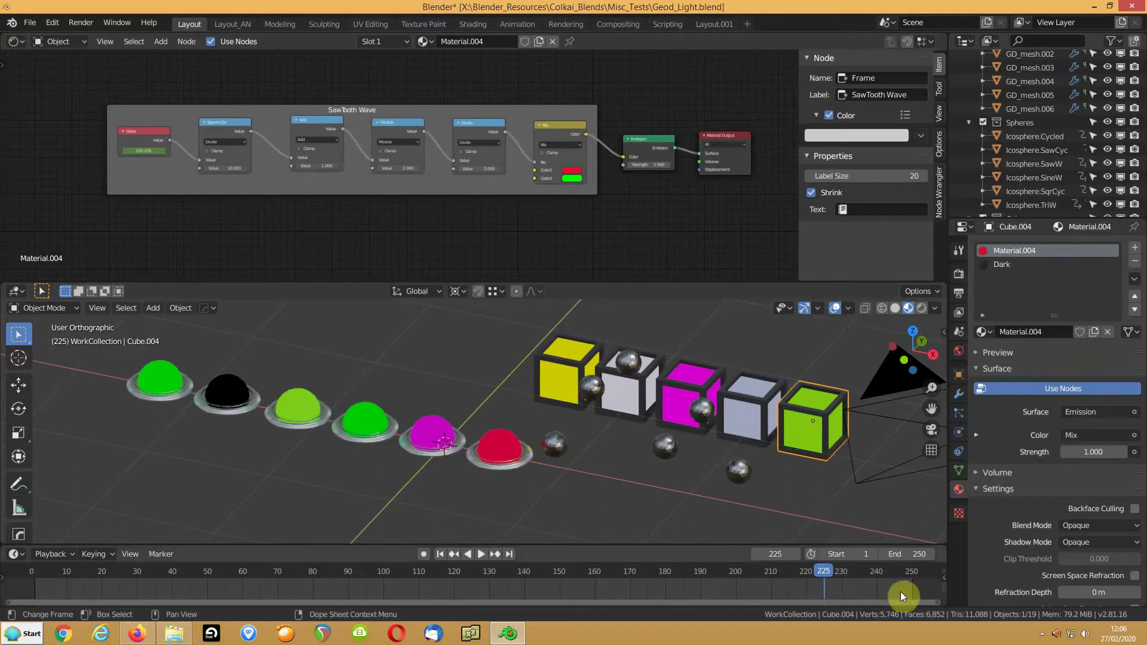